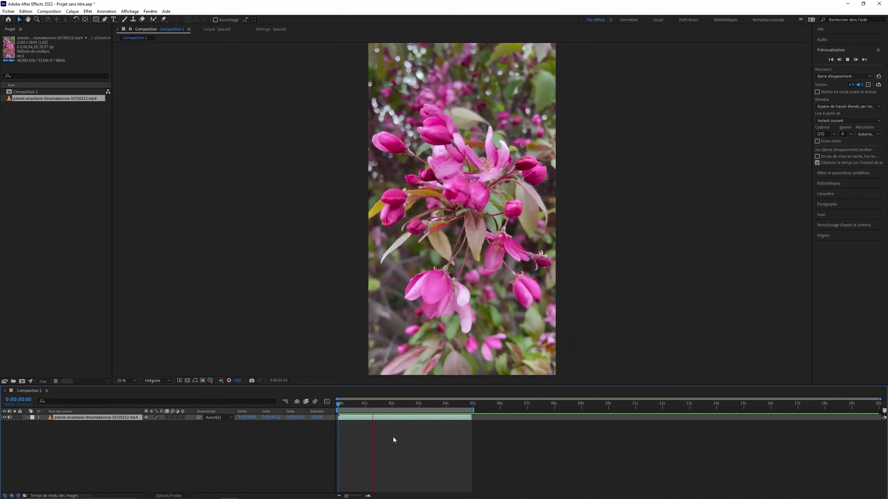
Step: Duplicate the flower clip layer, trim the copy to start at 2 seconds, and time-stretch it to 200%
key("ctrl+d")
key("alt+bracketleft")
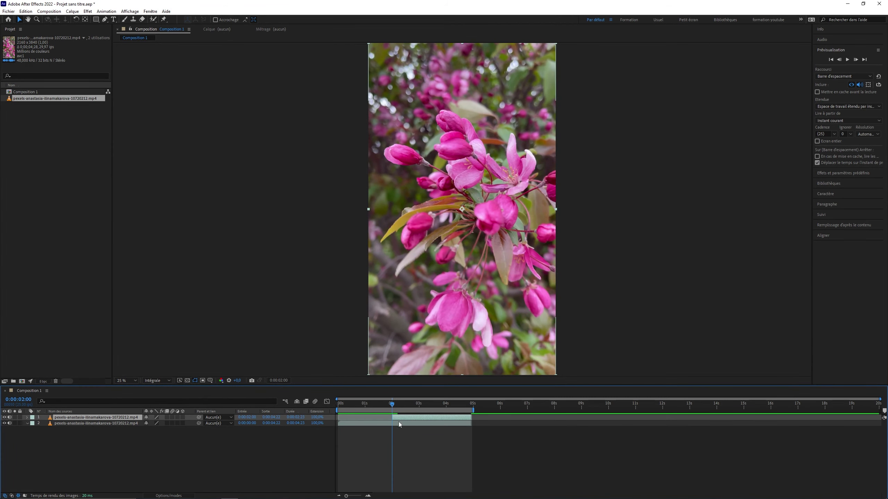
right_click(122, 418)
left_click(241, 254)
type("200")
key("Return")
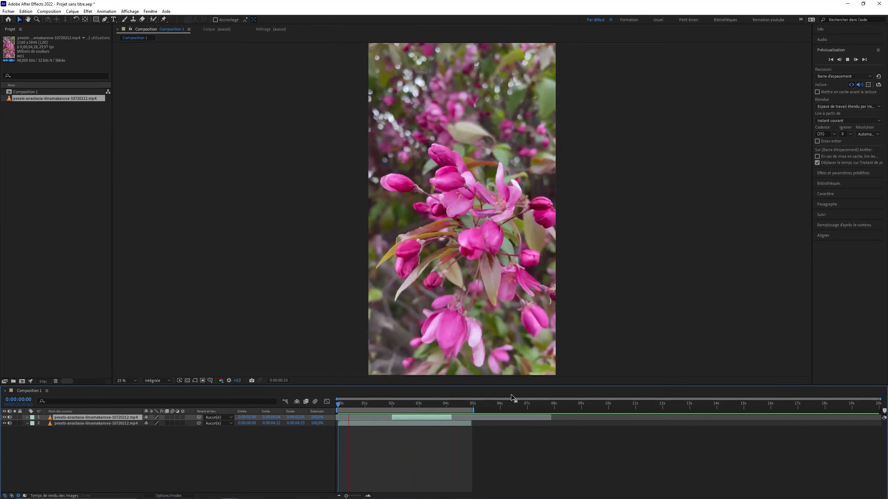
key("space")
Step: Create a new composition with default settings and import the woman footage clip
key("ctrl+n")
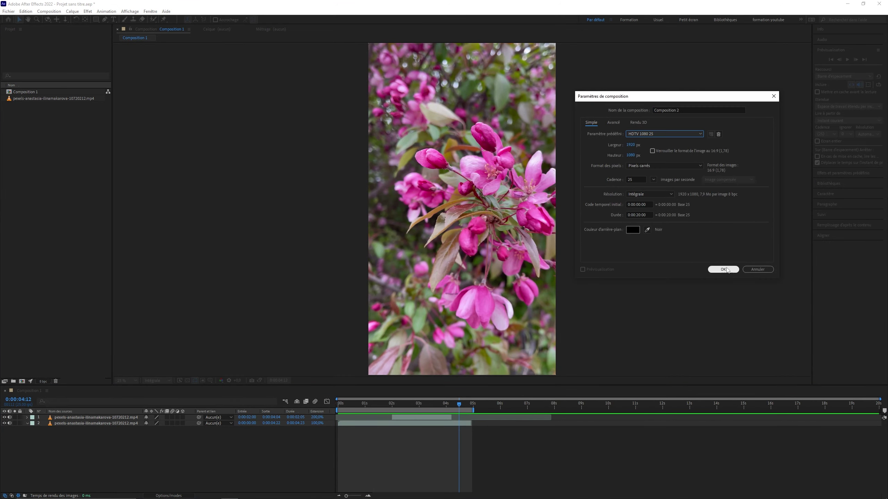
key("Return")
key("ctrl+i")
key("Return")
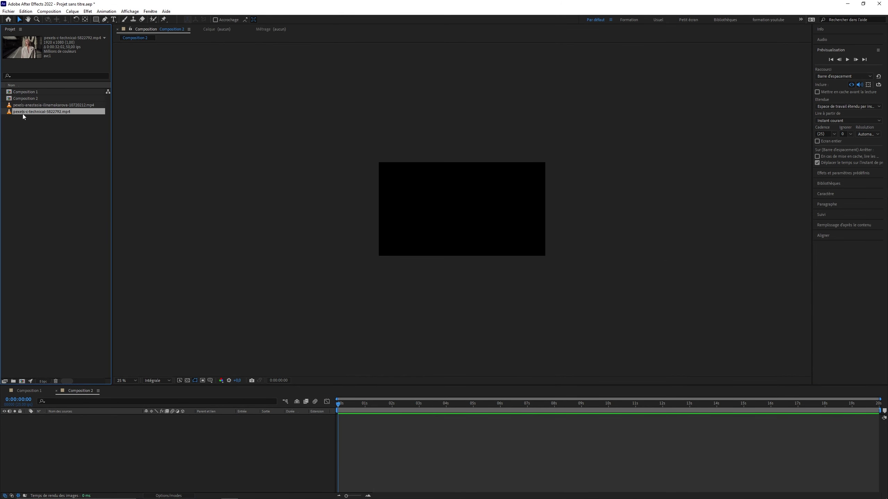
Step: Rename Composition 2 to 'video 10 secondes' and set its duration to 10 seconds
key("ctrl+k")
type("video 10 secondes")
left_click(658, 198)
type("1000")
key("Return")
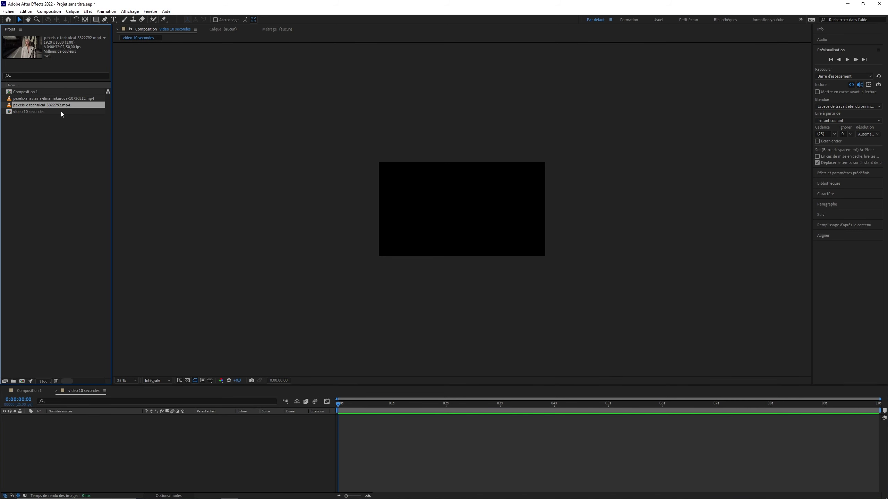
Step: Test the woman footage in 'video 10 secondes', delete it, then view it in its own viewer near 13 seconds
left_click_drag(52, 105, 550, 418)
key("space")
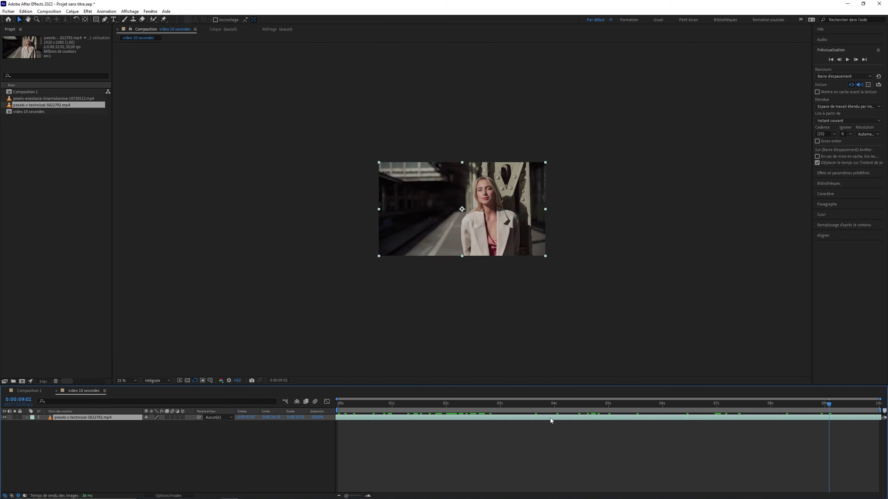
key("Delete")
double_click(42, 105)
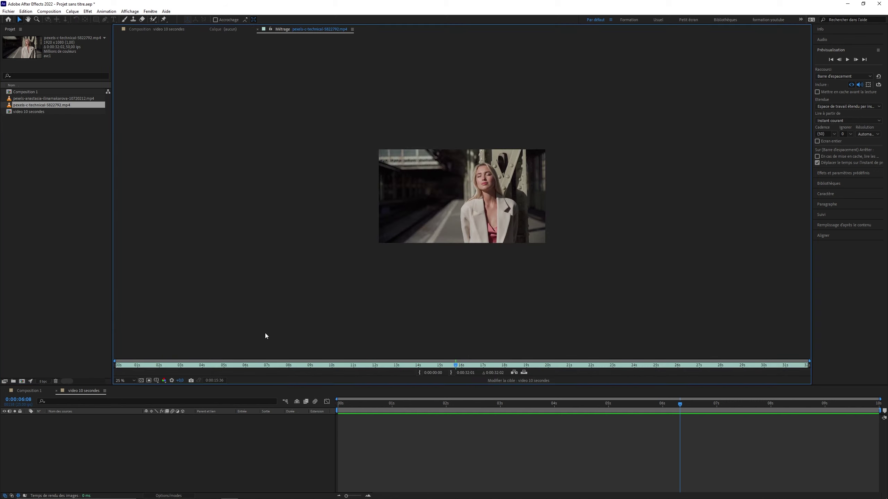
left_click_drag(503, 364, 409, 365)
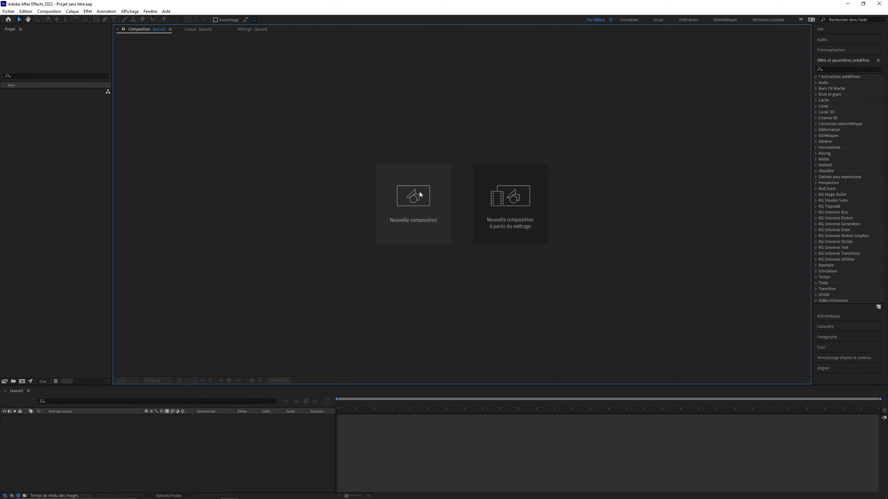
Step: Start a new composition from the Nouvelle composition tile in the empty viewer
left_click(413, 203)
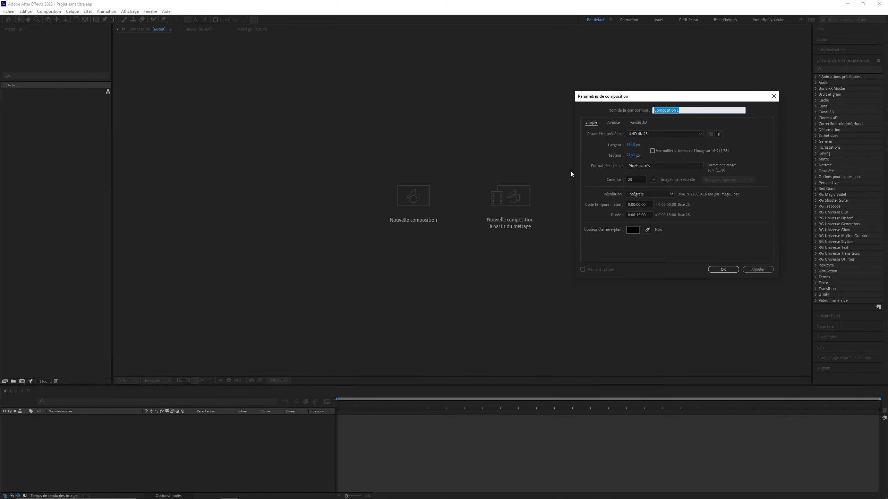
Step: Set the new composition's duration to 0:00:20:00 and confirm it as Composition 1
left_click(638, 215)
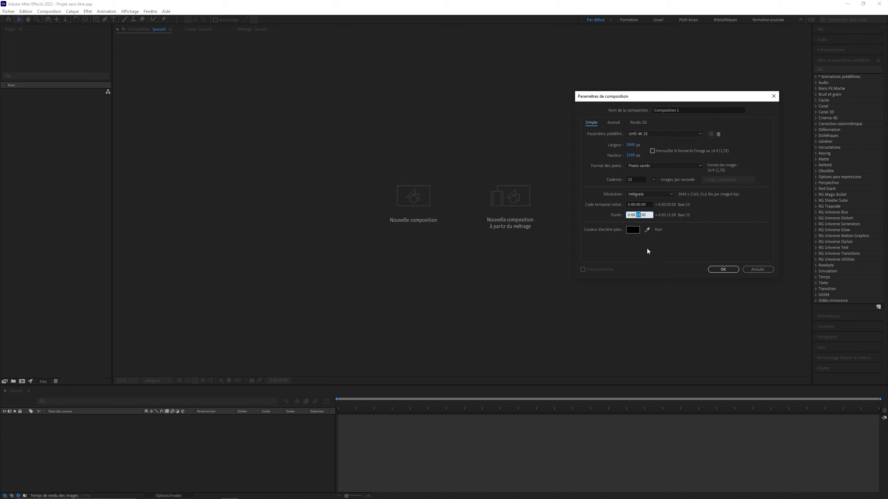
type("20")
left_click(723, 270)
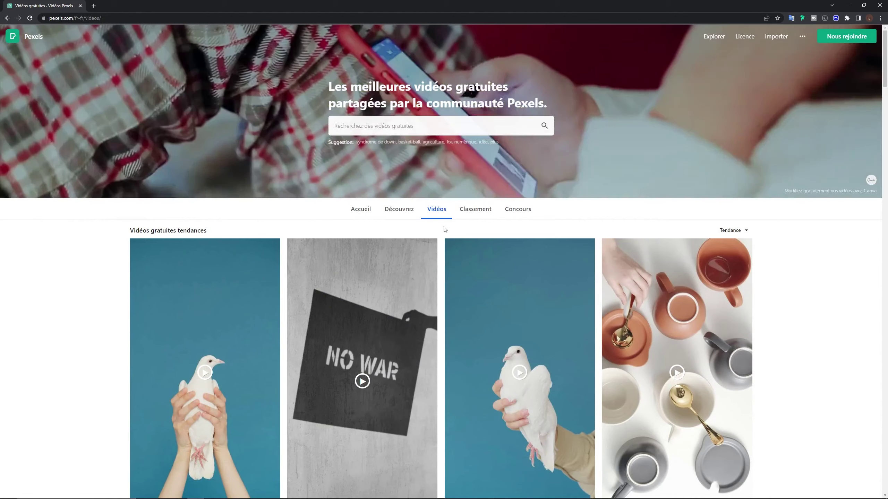
Step: Scroll the Pexels free videos grid to the pink-flower clip and open its details
scroll(801, 284, "down", 12)
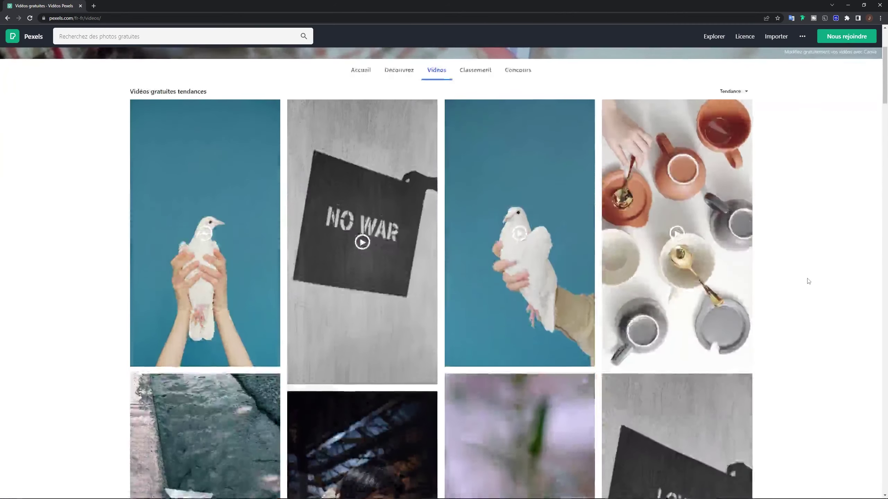
scroll(790, 291, "down", 5)
scroll(791, 291, "down", 4)
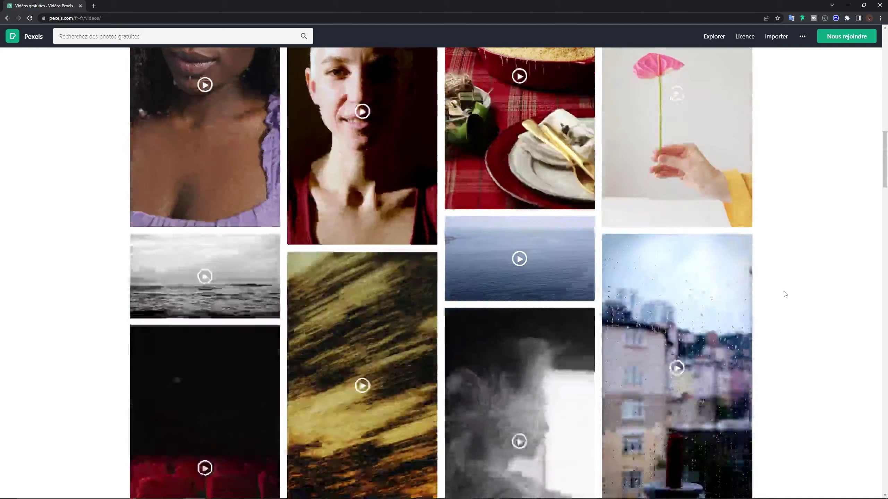
scroll(788, 292, "down", 5)
scroll(784, 294, "down", 5)
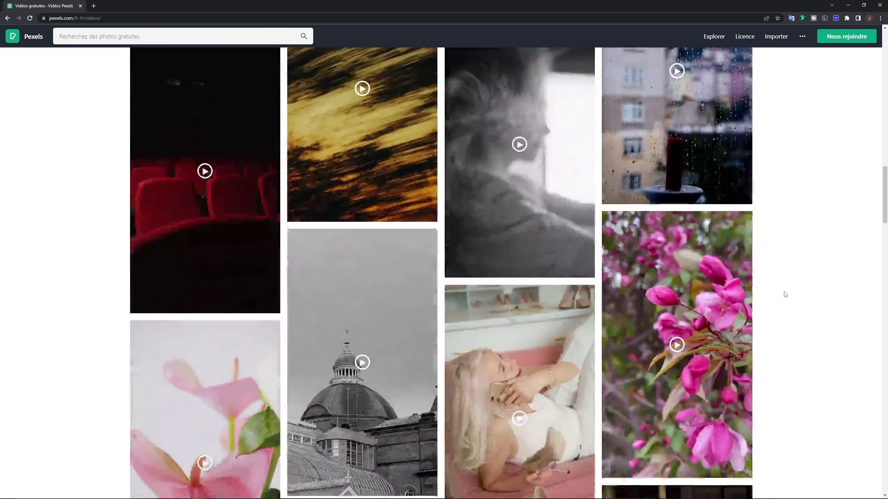
mouse_move(715, 298)
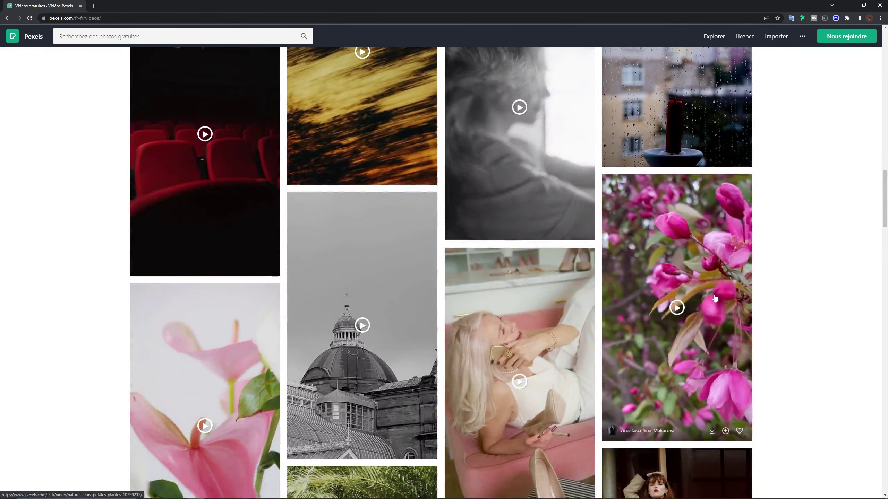
left_click(721, 330)
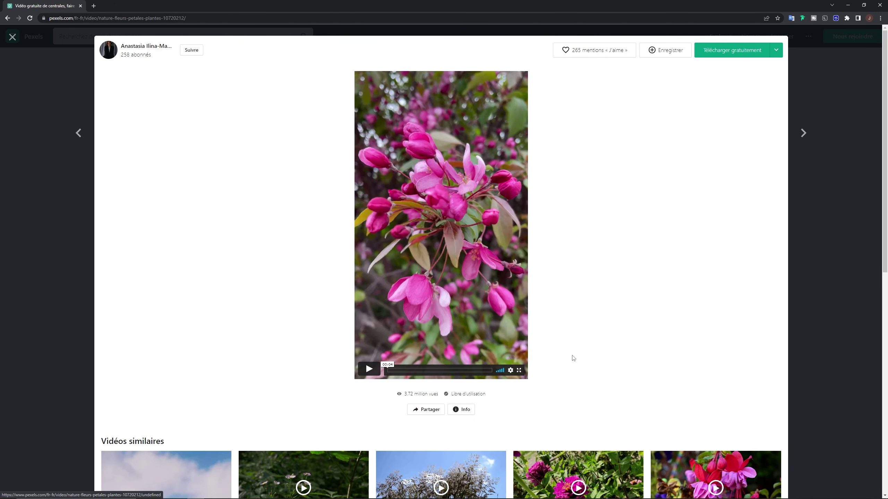
Step: Download the pink blossom video free at Original 2160×3840 and dismiss the thank-you message
left_click(465, 412)
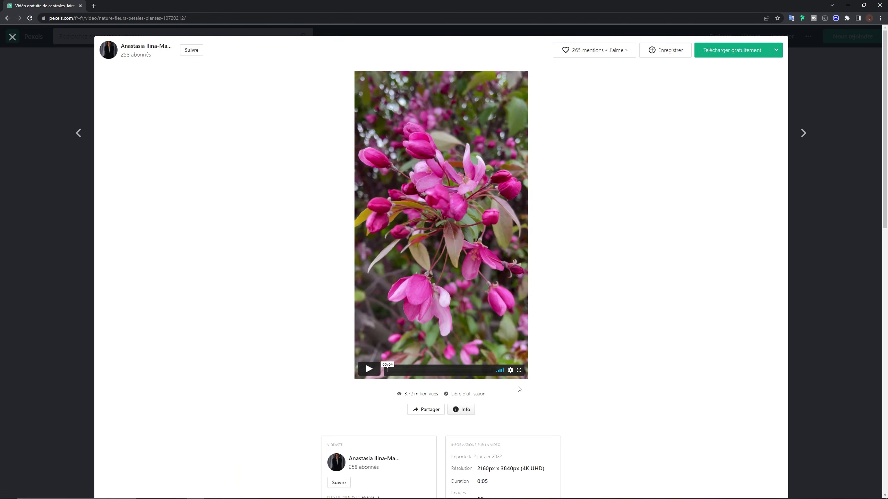
scroll(581, 349, "down", 4)
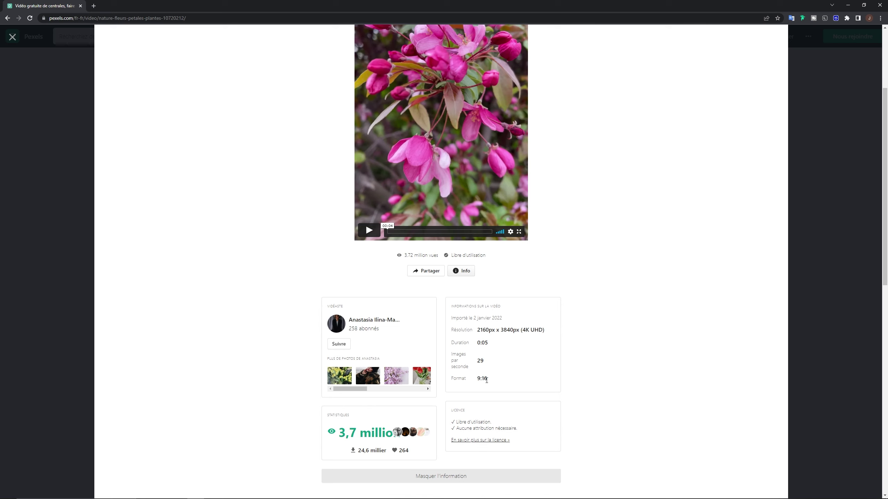
scroll(578, 311, "up", 4)
left_click(776, 50)
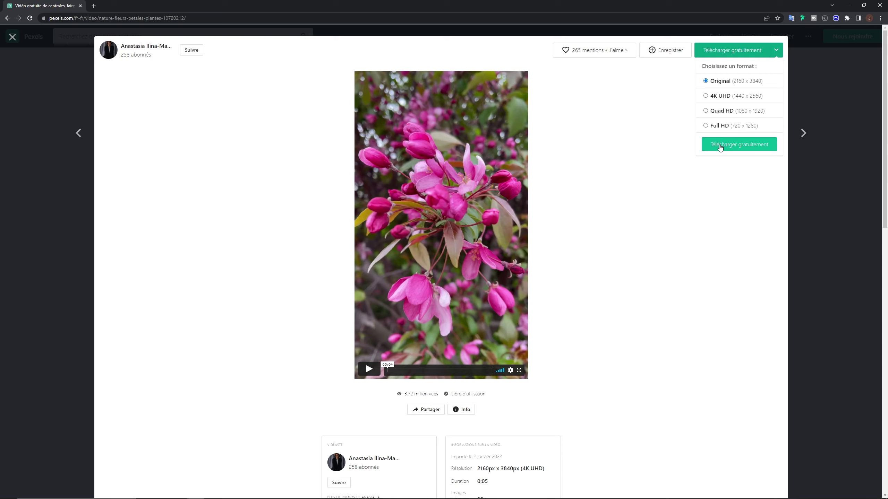
left_click(740, 148)
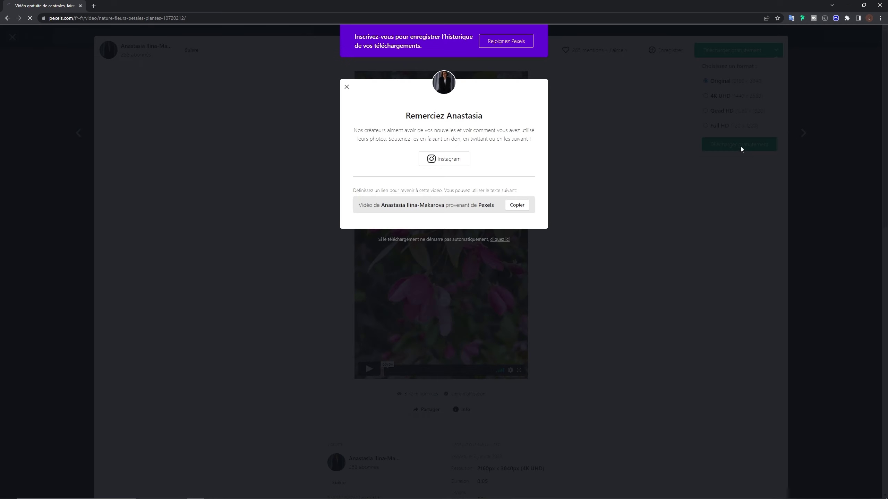
left_click(267, 323)
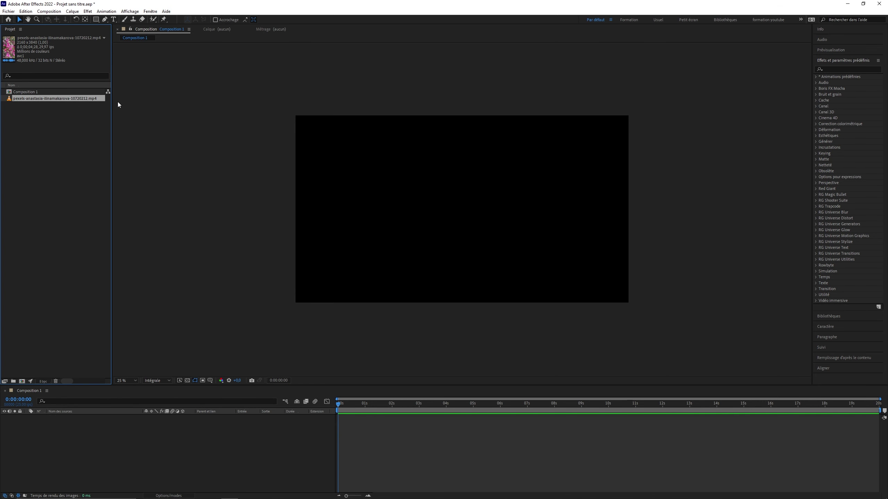
Step: Change Composition 1's frame size to width 2160 and height 3840 in Composition Settings
left_click(49, 11)
left_click(264, 97)
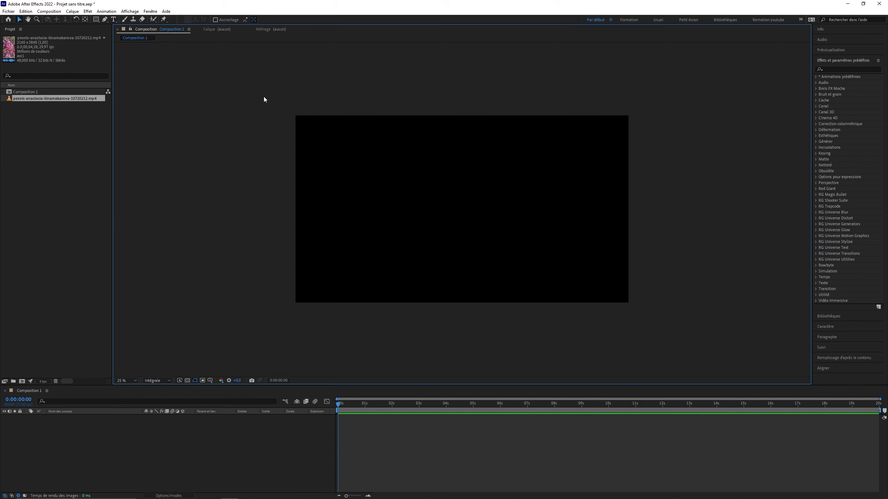
left_click(24, 92)
left_click(49, 11)
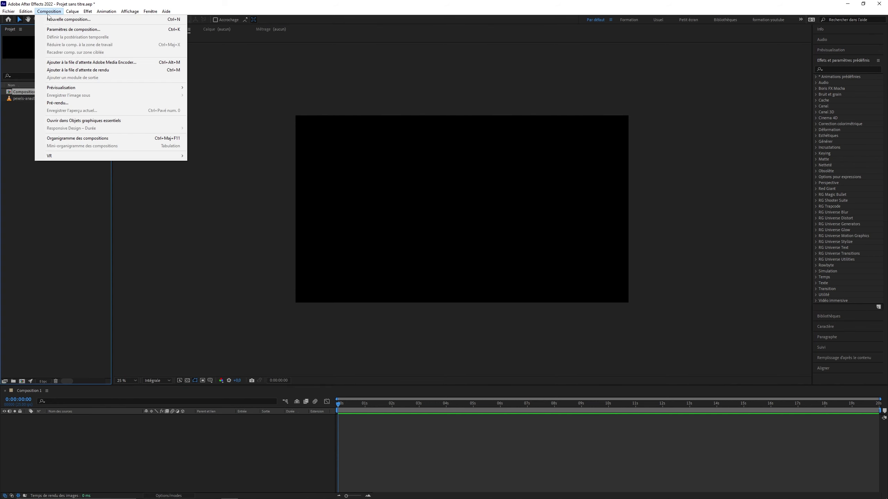
left_click(63, 31)
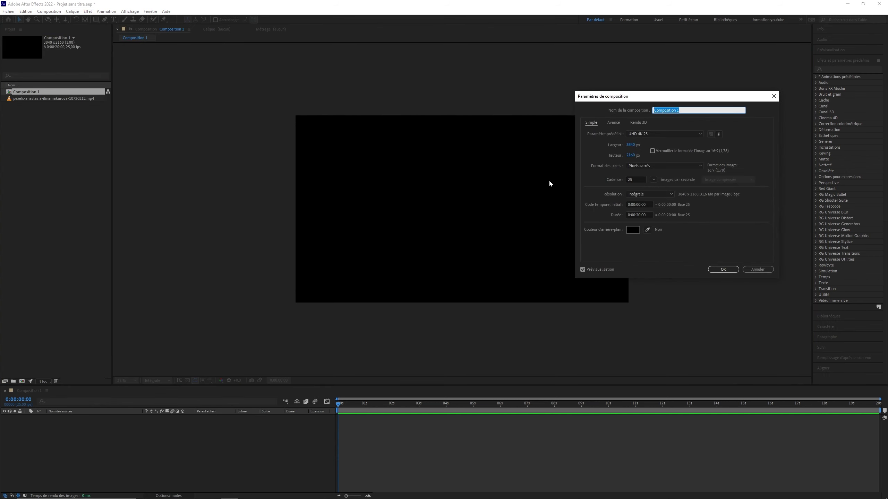
left_click(631, 144)
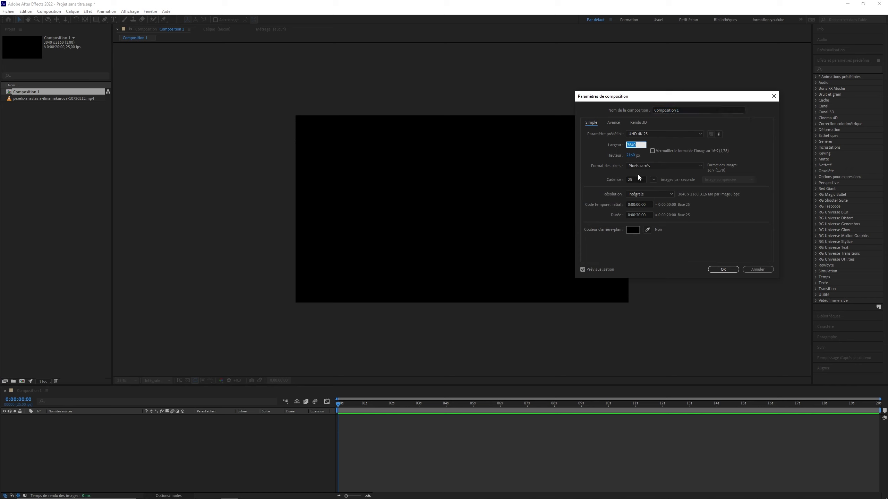
type("2160")
key("Tab")
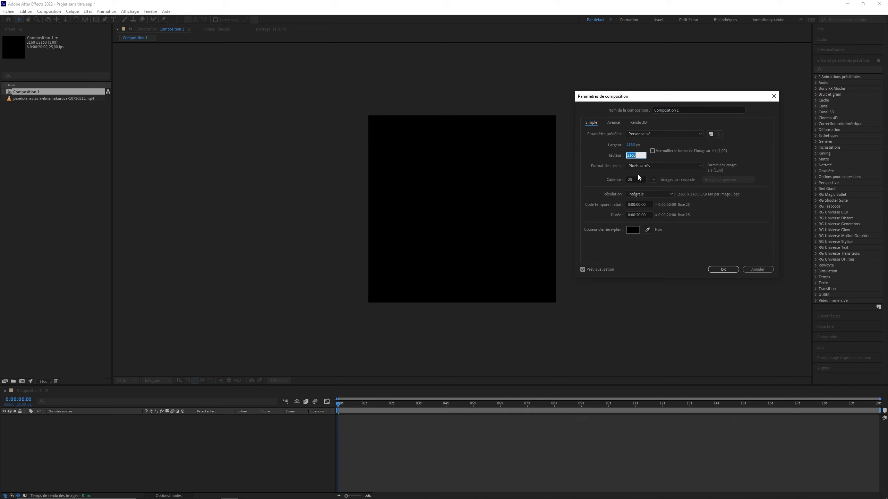
type("3")
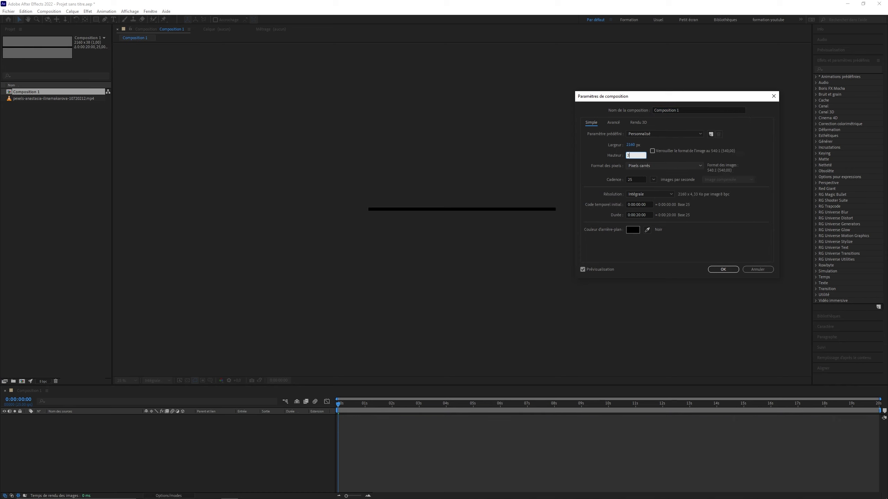
type("840")
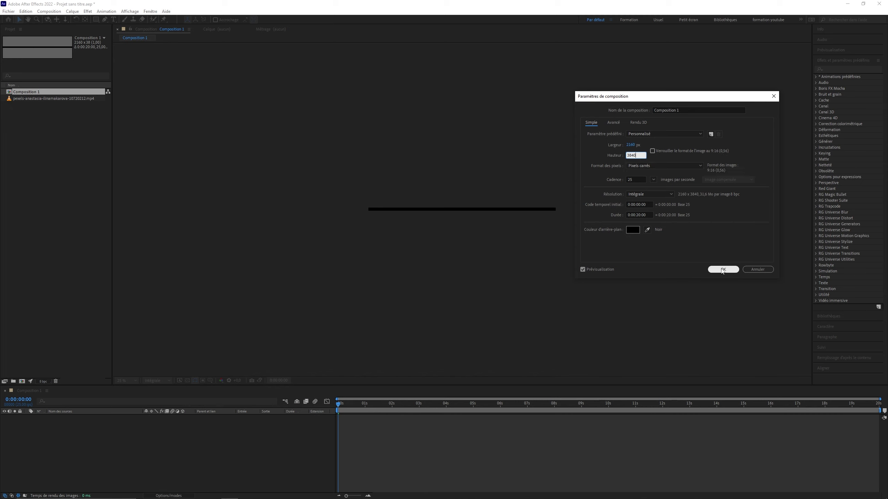
left_click(716, 270)
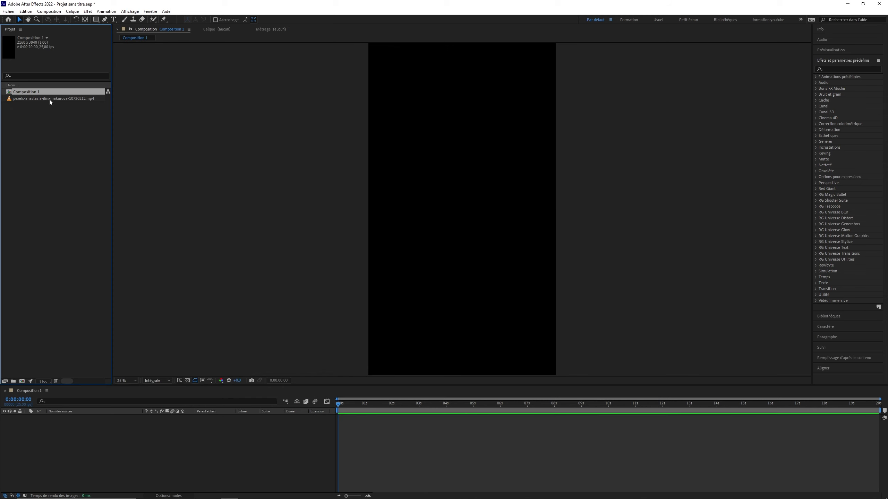
Step: Add the flower mp4 to Composition 1, preview it, and return the time indicator to 0
mouse_move(49, 99)
left_mouse_down()
mouse_move(70, 222)
mouse_move(151, 457)
left_mouse_up()
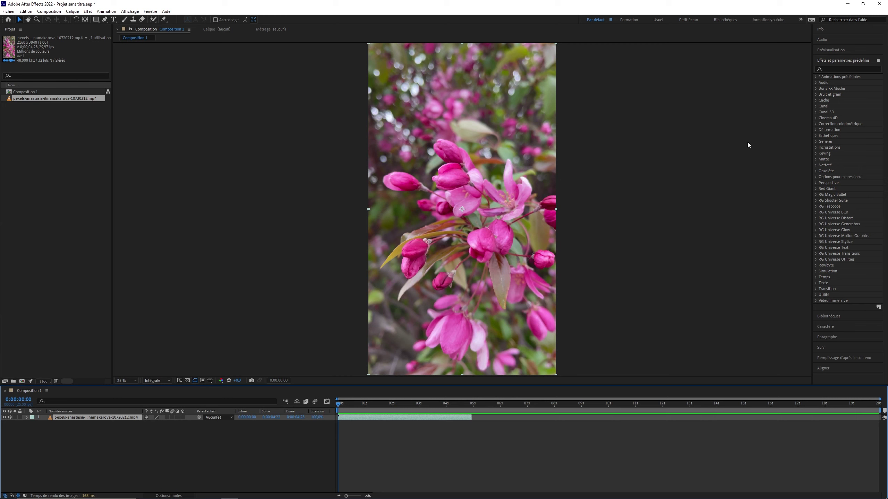
left_click(835, 49)
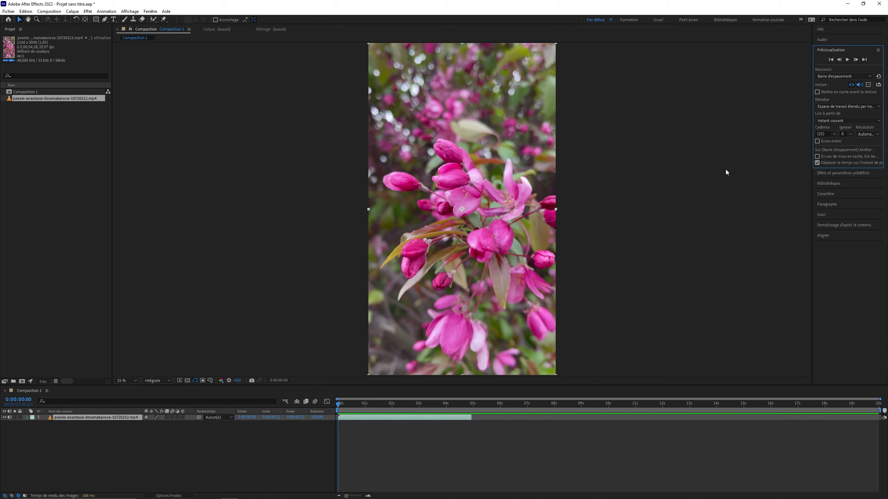
key("space")
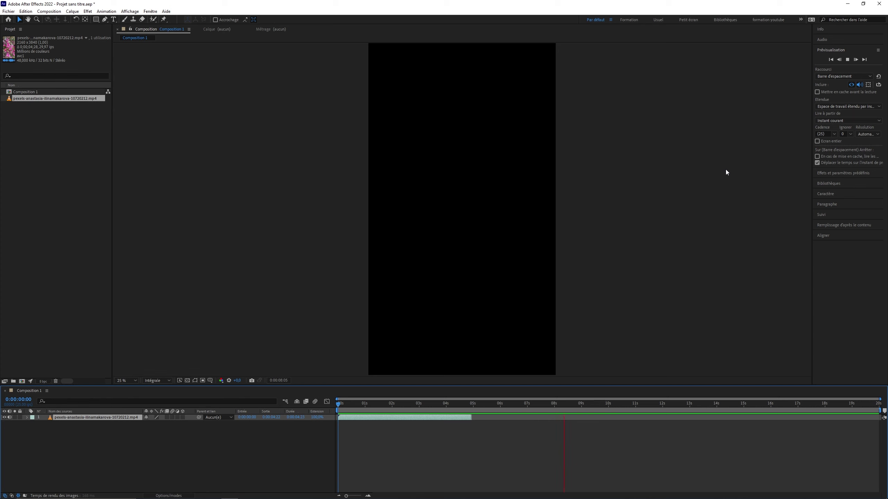
key("space")
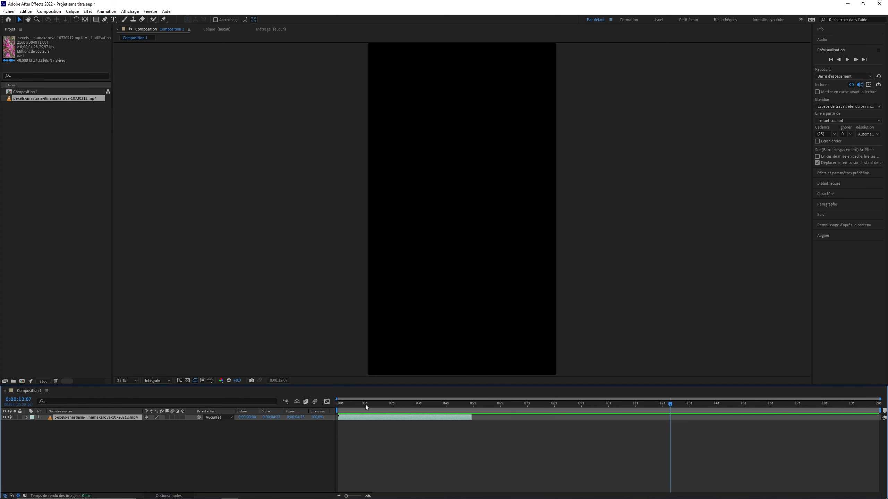
left_click_drag(365, 405, 334, 406)
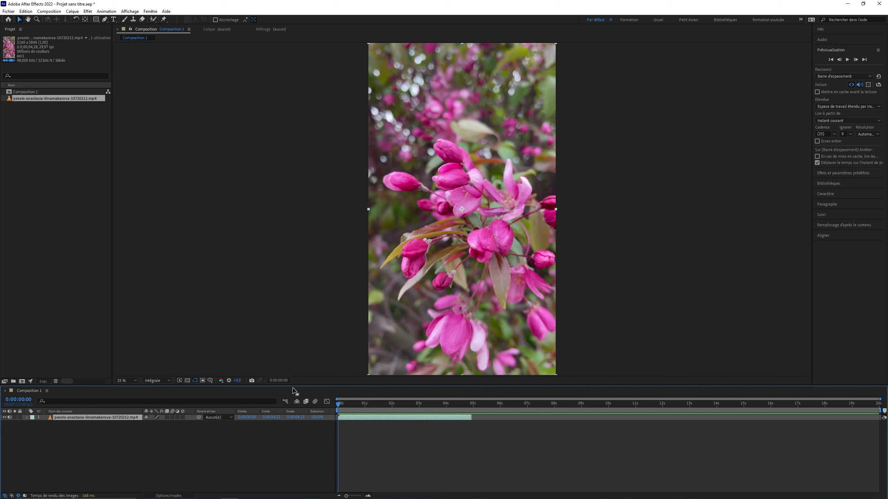
left_click(346, 368)
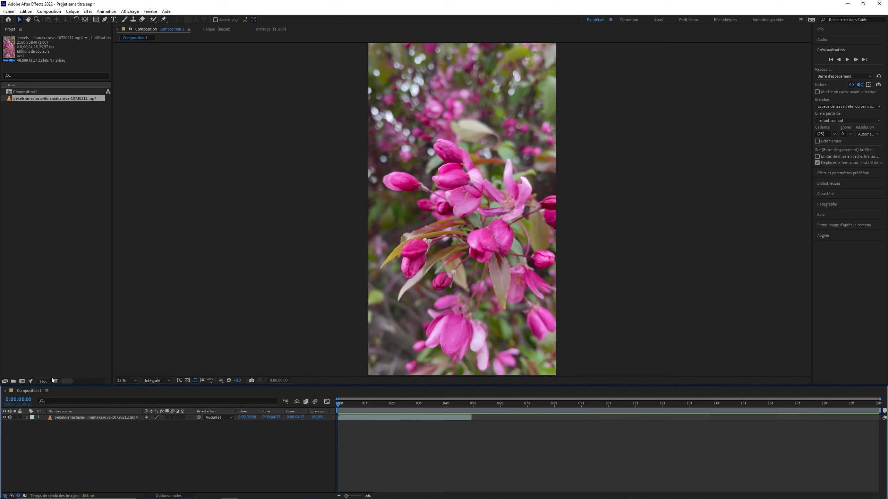
left_click(93, 418)
Step: Apply Temps > Inverser le calque to the flower layer and preview the reversed playback
right_click(93, 418)
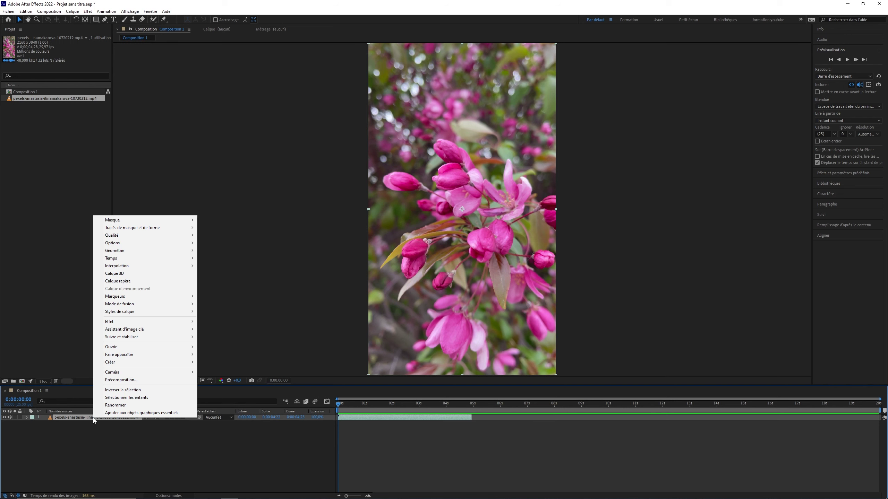
mouse_move(119, 260)
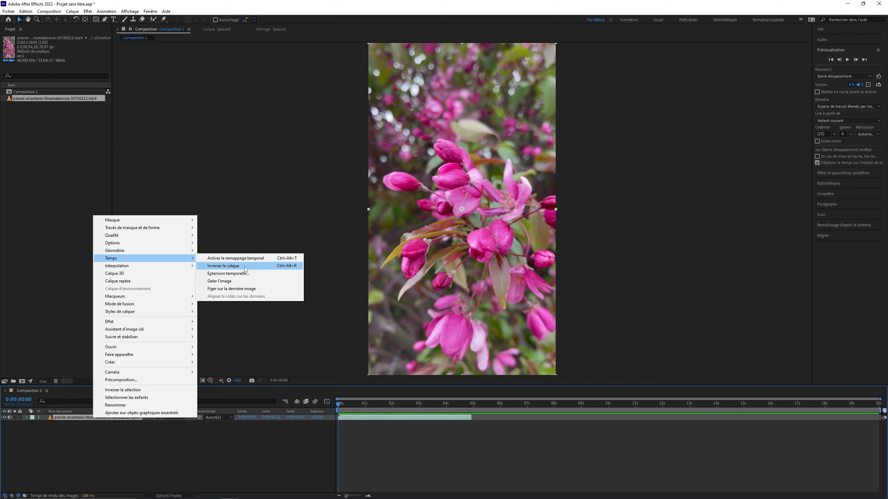
left_click(244, 267)
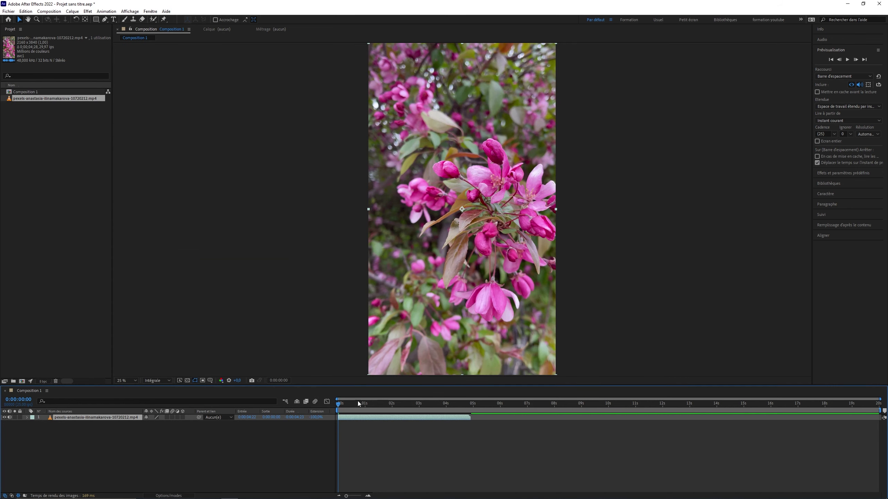
key("space")
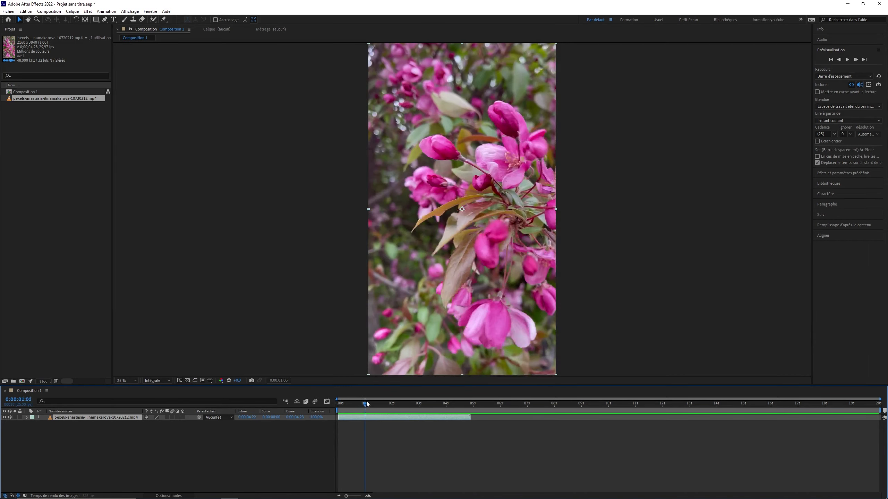
mouse_move(384, 402)
left_mouse_down()
mouse_move(452, 406)
mouse_move(391, 406)
left_mouse_up()
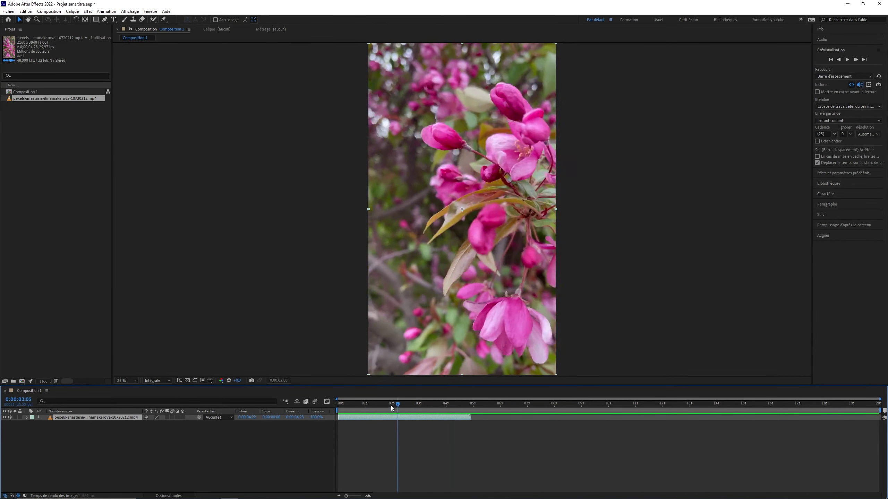
left_click(111, 418)
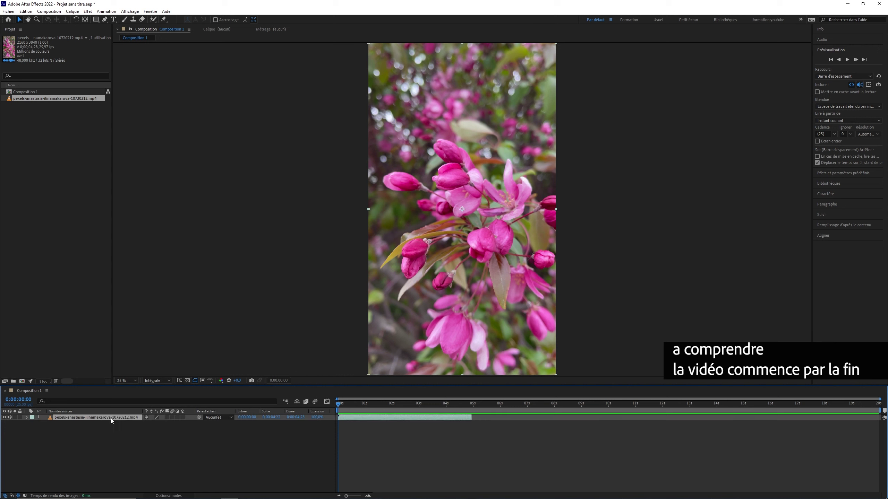
right_click(110, 418)
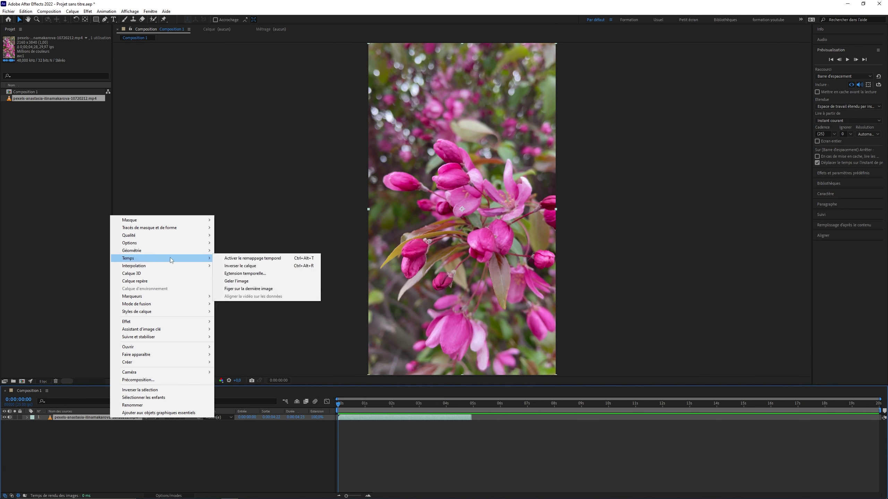
left_click(251, 275)
type("50")
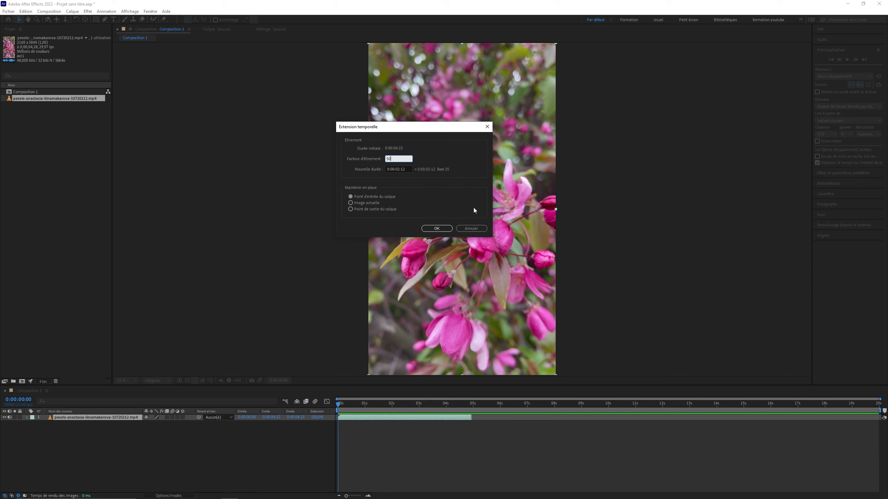
left_click(437, 228)
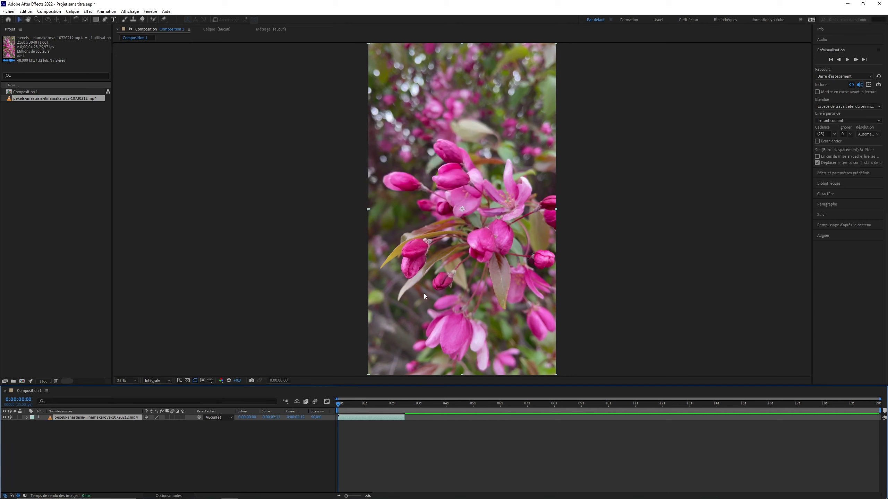
key("space")
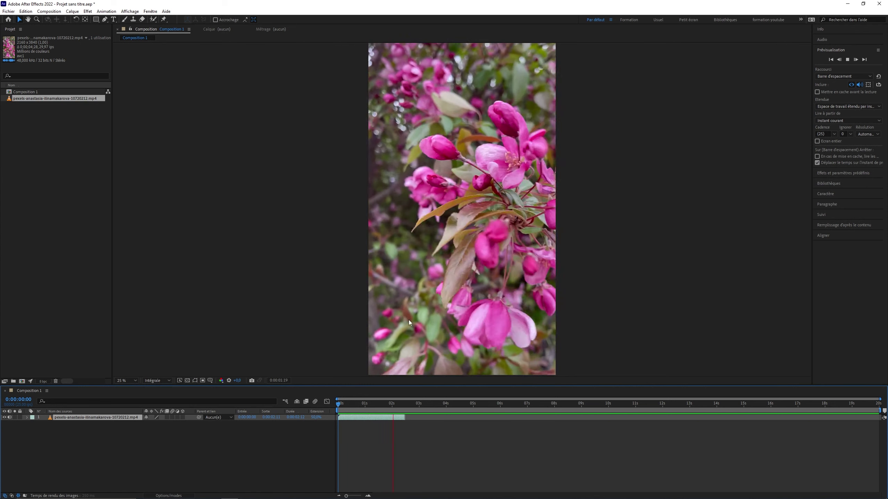
key("ctrl+z")
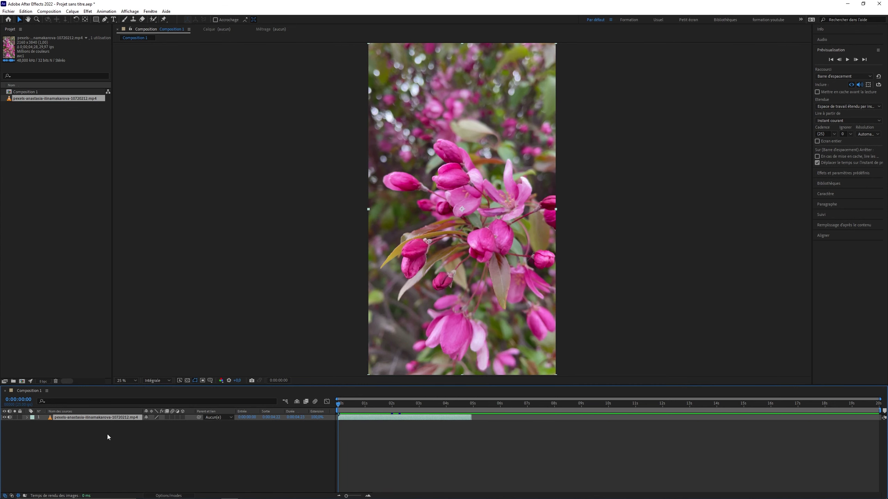
right_click(103, 419)
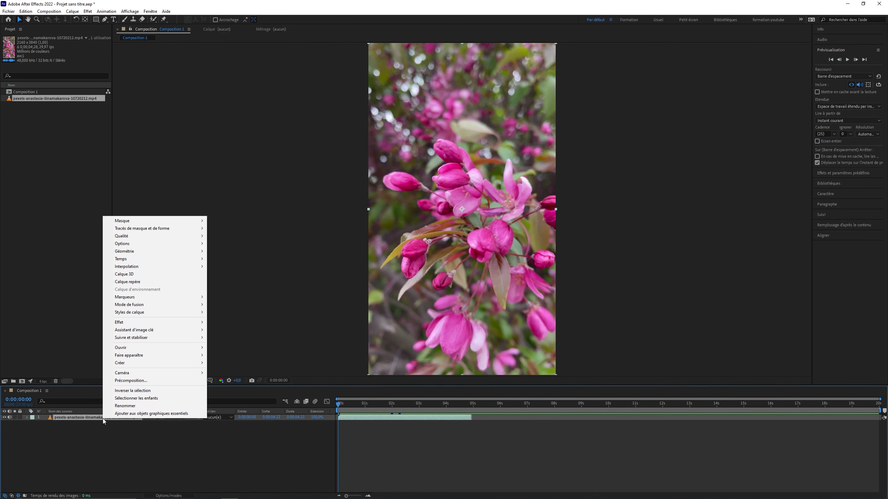
mouse_move(155, 259)
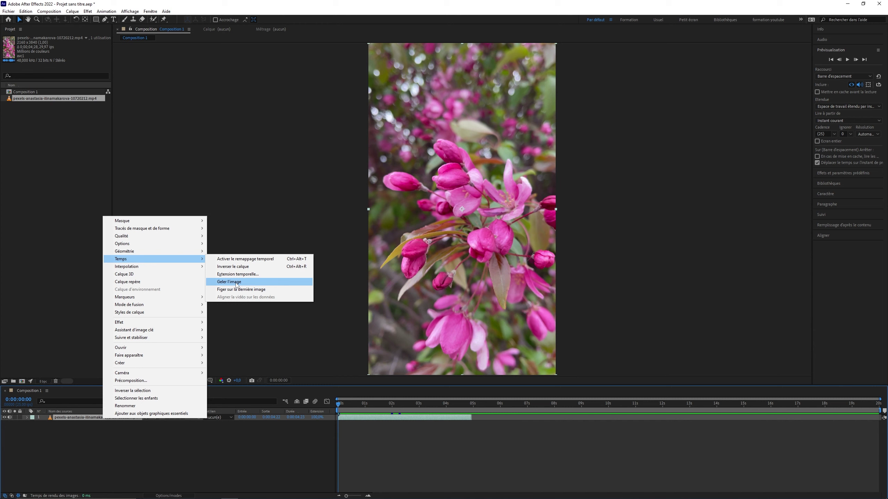
left_click(259, 282)
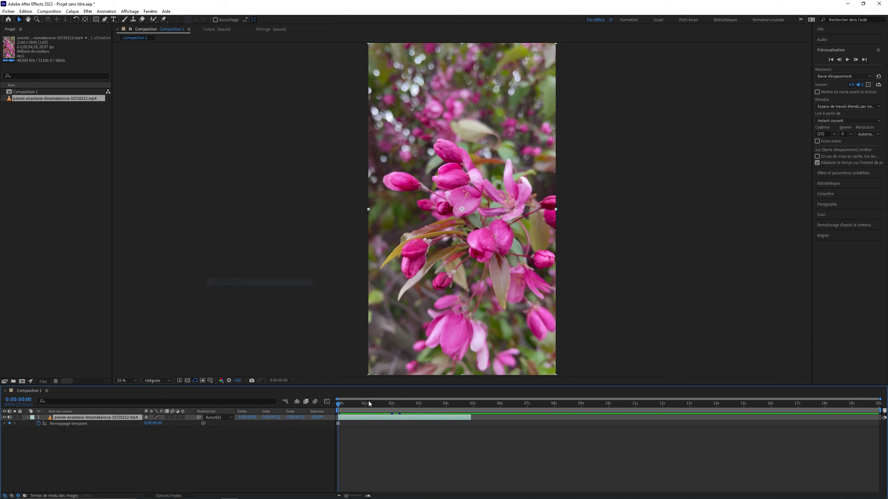
left_click_drag(344, 403, 371, 404)
left_click_drag(412, 406, 408, 408)
left_click(324, 461)
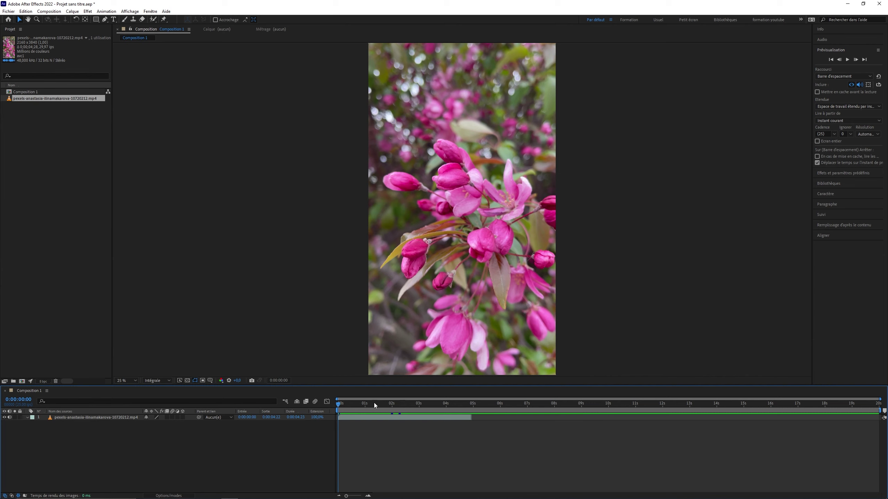
Step: Enable time remapping (Activer le remappage temporel) on the flower layer
left_click(122, 418)
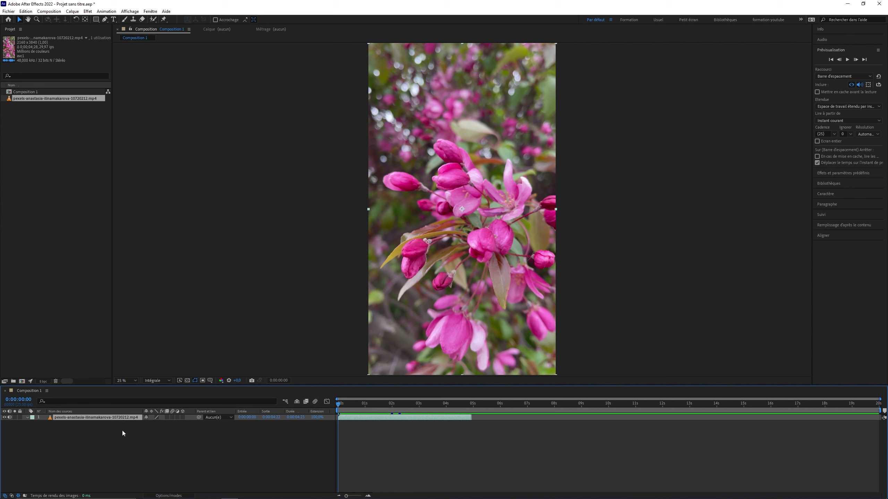
right_click(121, 418)
mouse_move(174, 258)
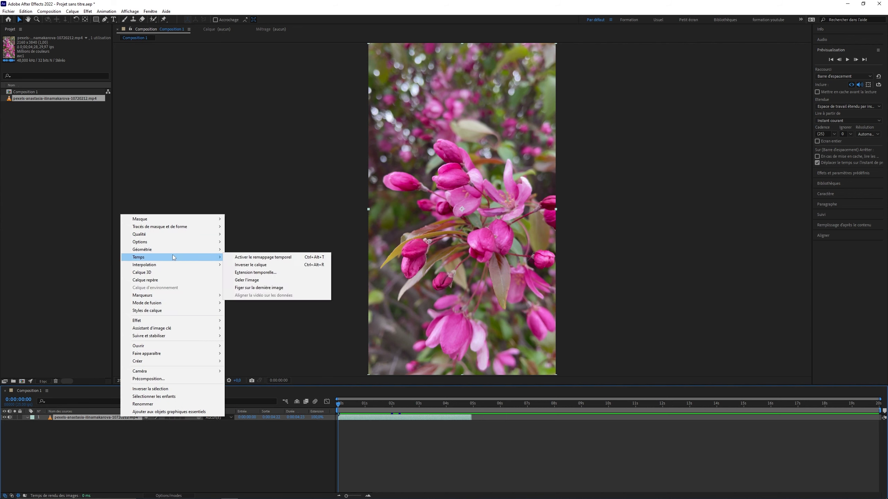
left_click(246, 259)
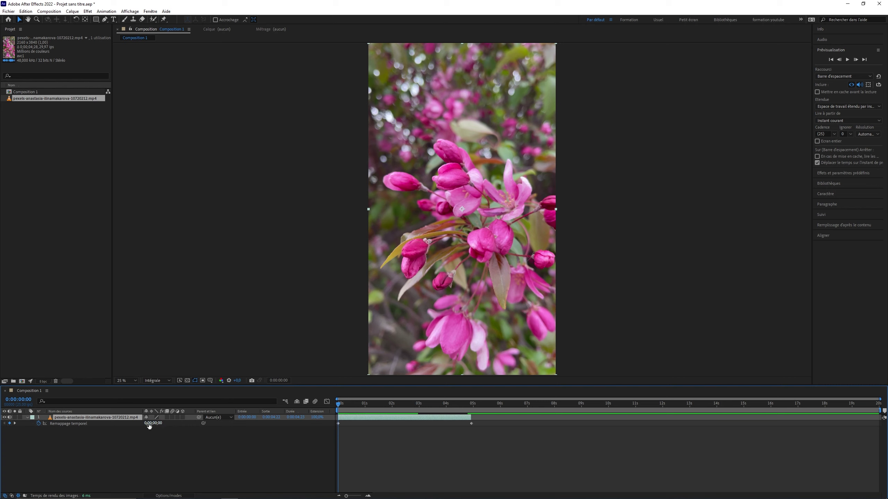
Step: Drag the end Remappage temporel keyframe to about 2 seconds and preview from the start
left_click(472, 423)
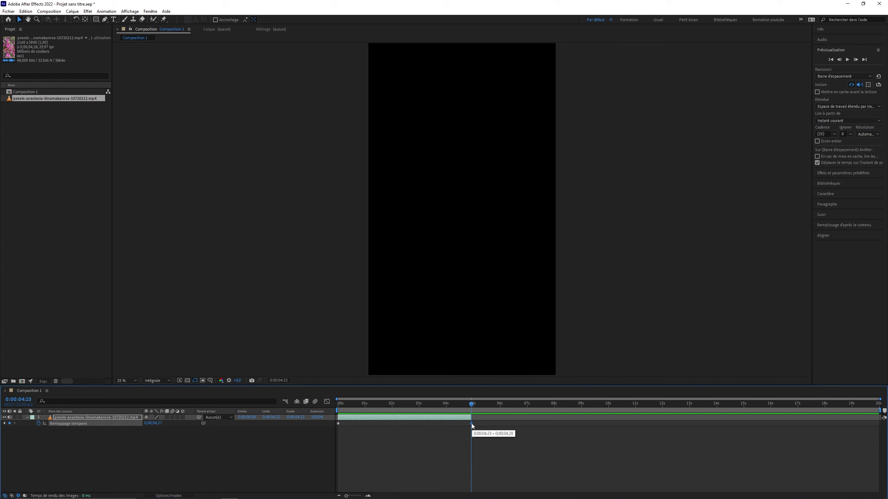
left_click_drag(471, 423, 392, 429)
left_click(346, 402)
key("Home")
left_click(354, 446)
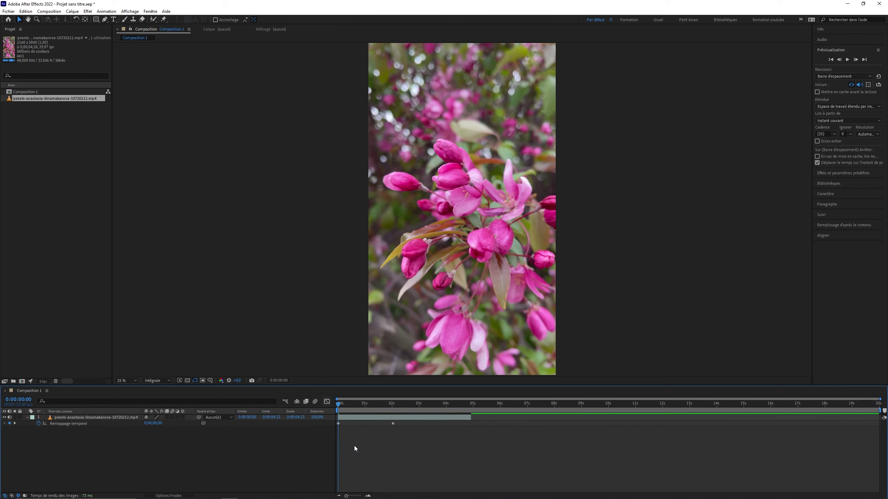
key("space")
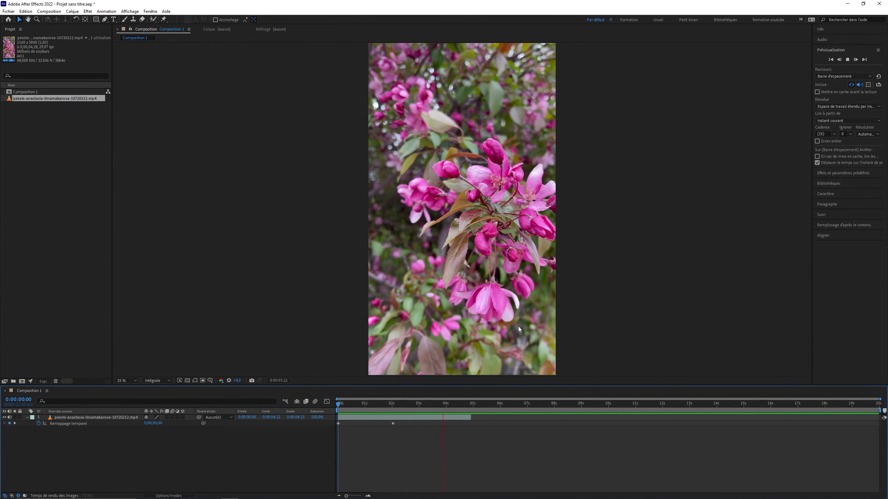
Step: Add a time-remap keyframe at 0:00:01:24 and adjust its remapped time
left_click(390, 403)
left_click(98, 418)
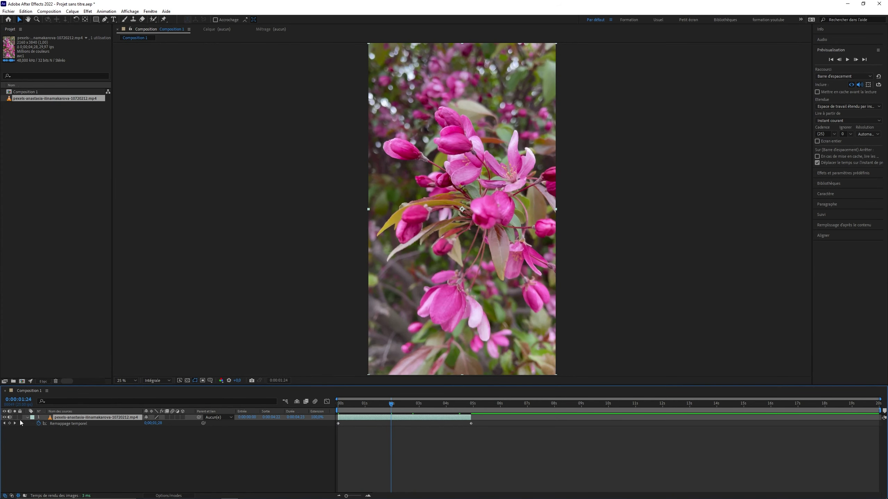
left_click(9, 424)
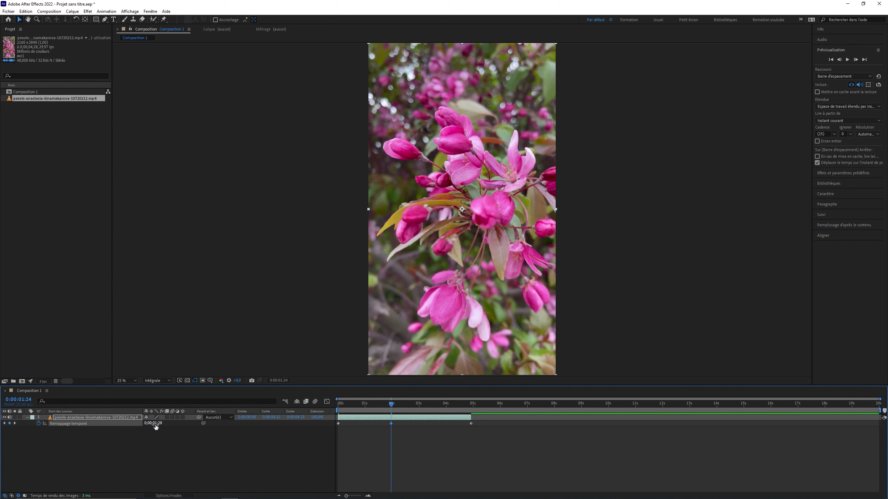
left_click_drag(156, 427, 170, 425)
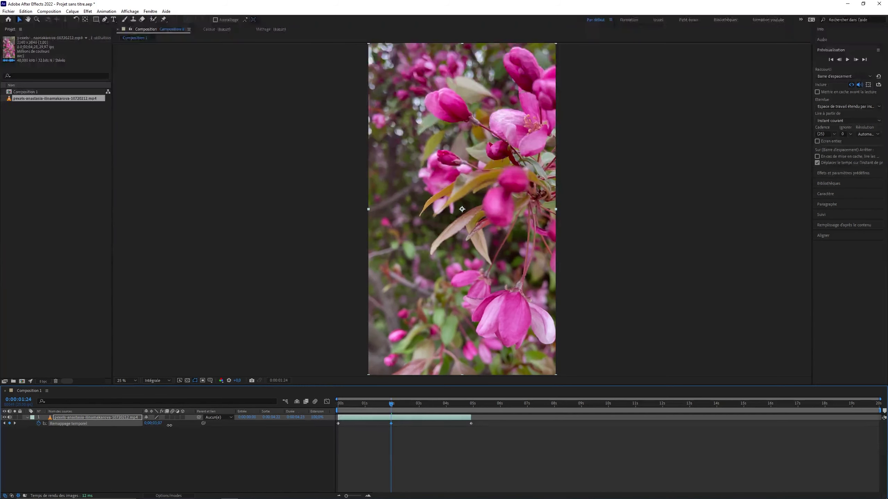
Step: Set the time-remap value at 0:00:03:03 to 0;00;01;01 and preview from the first frame
left_click(422, 412)
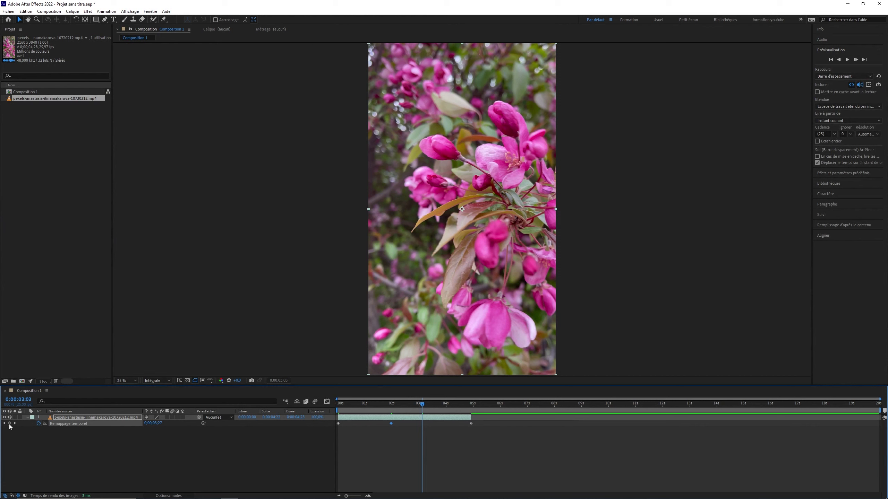
left_click_drag(154, 424, 126, 426)
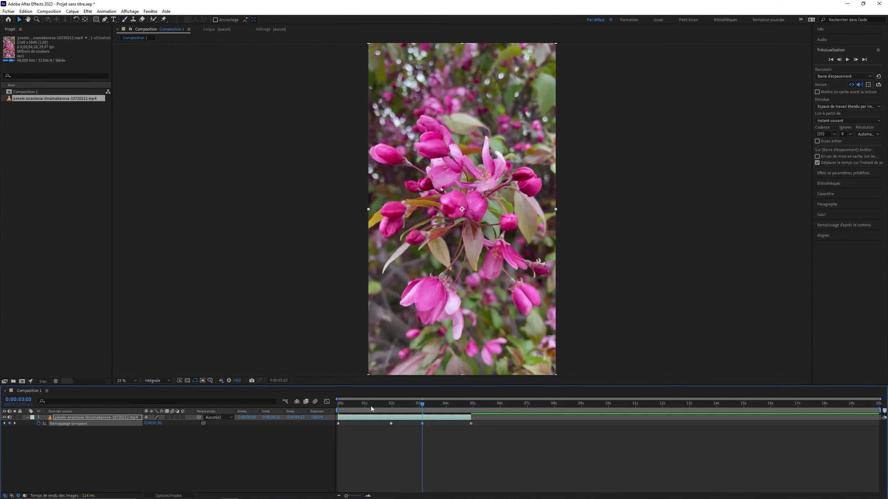
key("Home")
left_click(363, 457)
key("space")
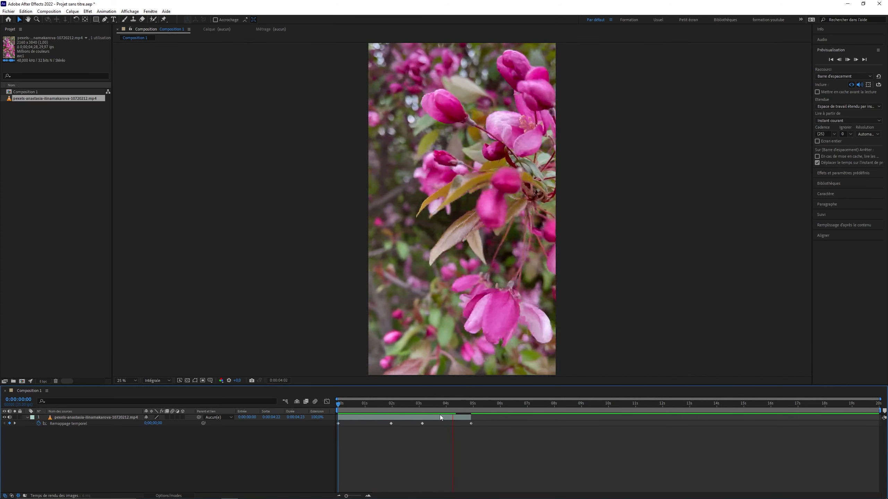
key("space")
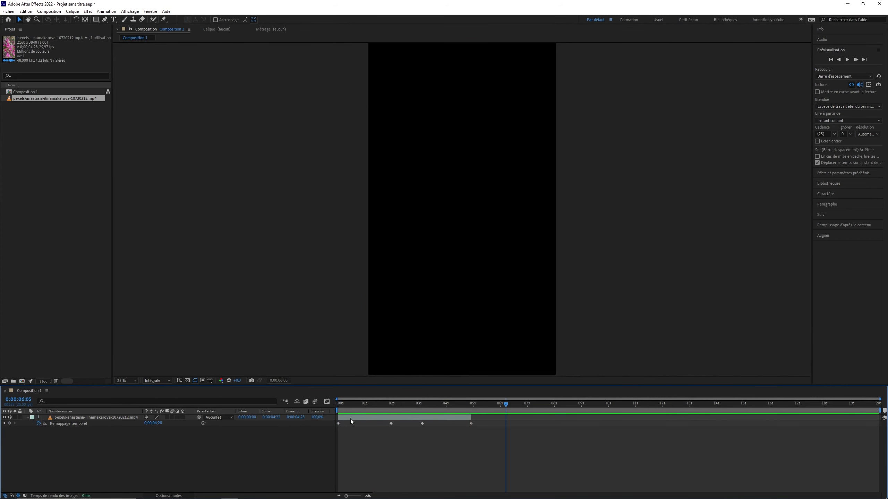
Step: End the work area at the last time-remap keyframe with N and preview it
left_click(471, 404)
key("n")
key("Home")
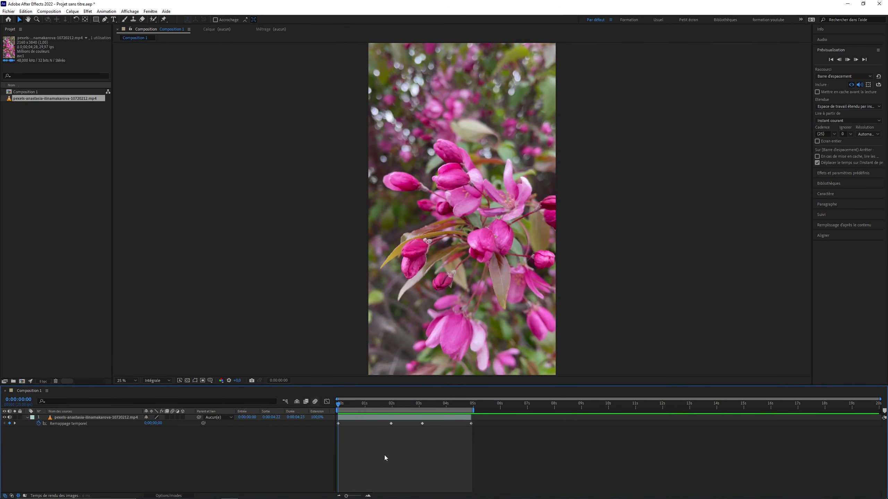
key("space")
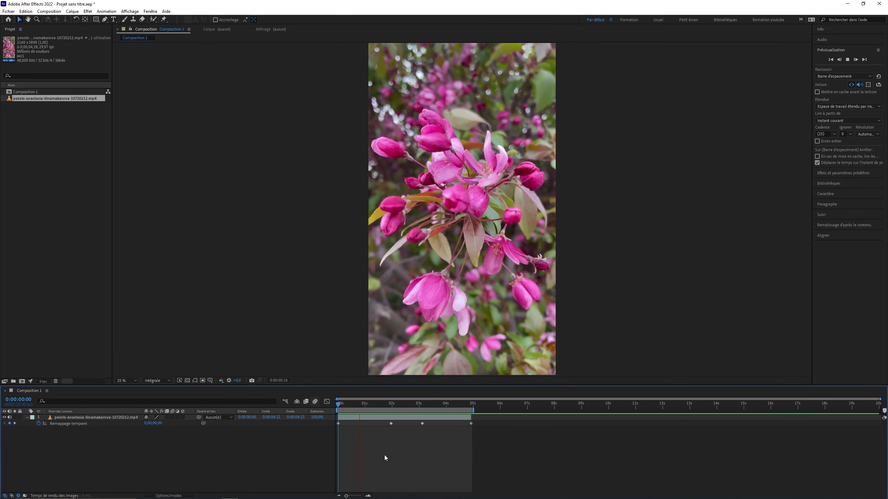
key("space")
Step: Delete the two middle time-remap keyframes, leaving only the start and end keyframes
left_click_drag(382, 441, 436, 422)
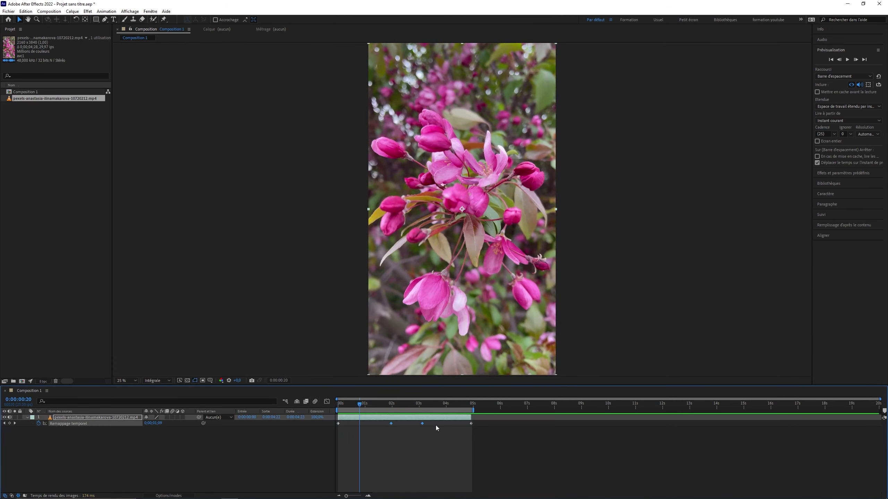
key("Delete")
key("Home")
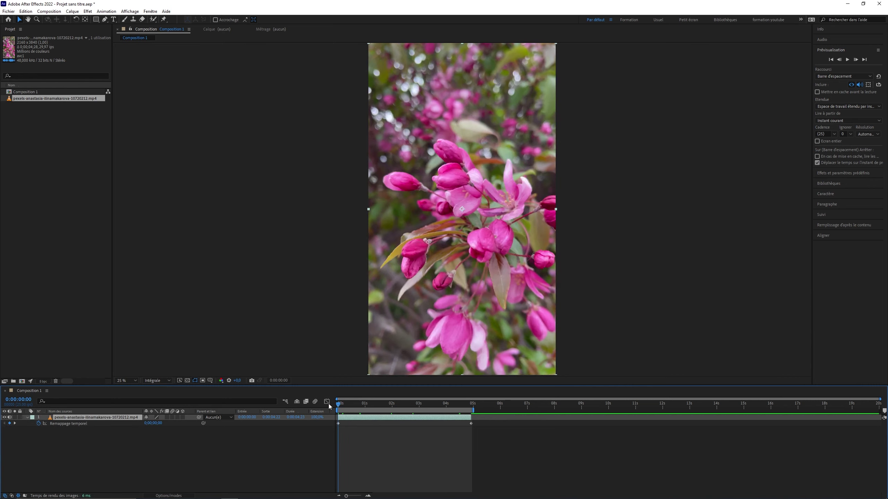
Step: Add time-remap keyframes at 0:00:02:01 and 0:00:03:00, setting the latter's value to 0;00;02;11
left_click_drag(338, 403, 474, 397)
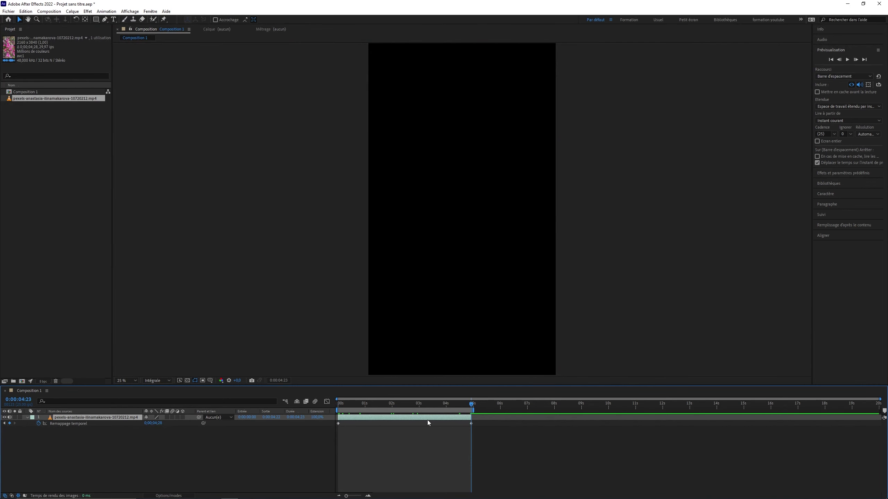
left_click_drag(387, 407, 393, 407)
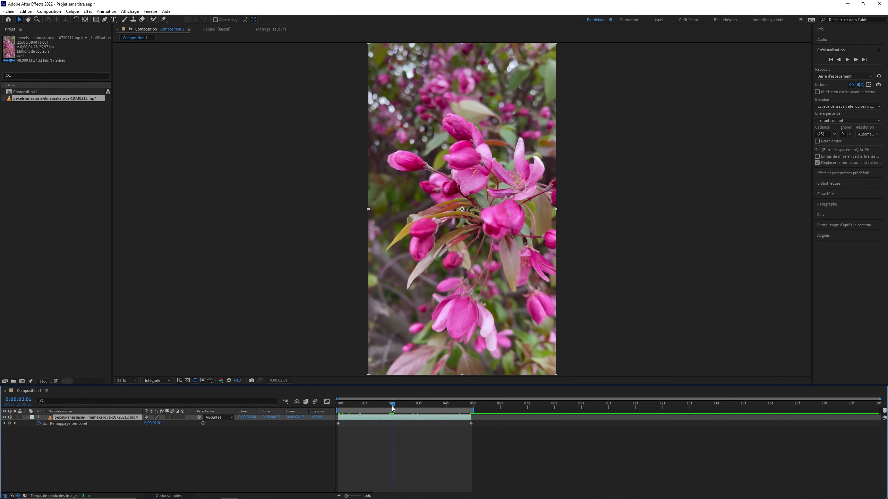
left_click(10, 423)
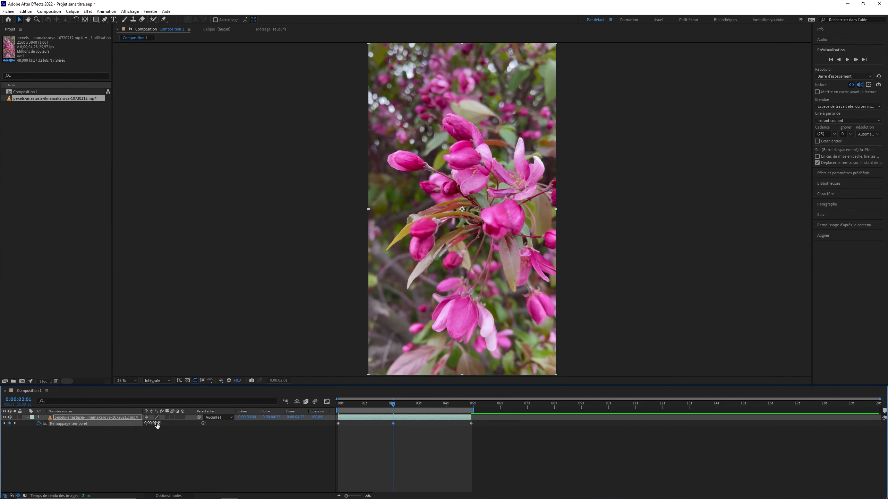
left_click(407, 405)
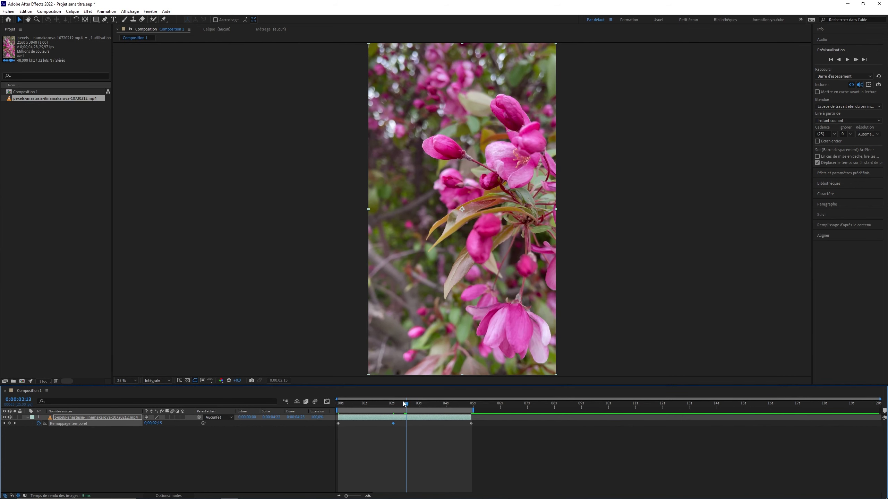
left_click_drag(404, 404, 420, 406)
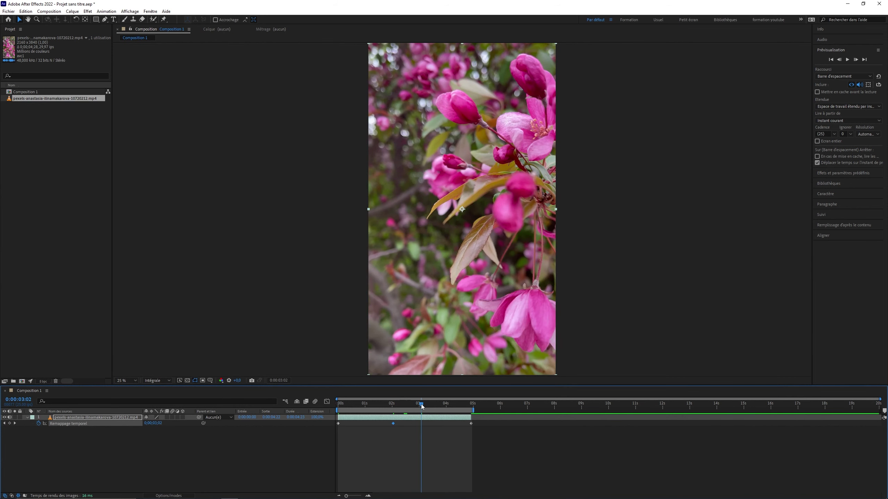
left_click(10, 424)
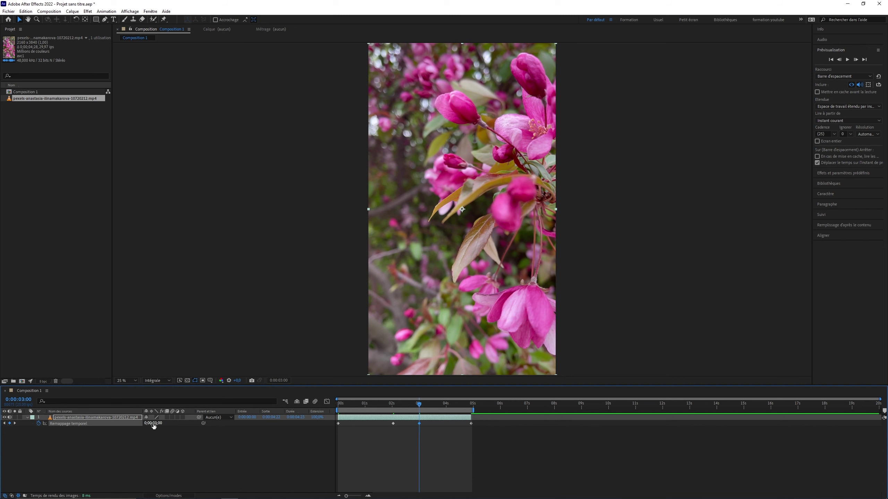
left_click_drag(154, 426, 158, 427)
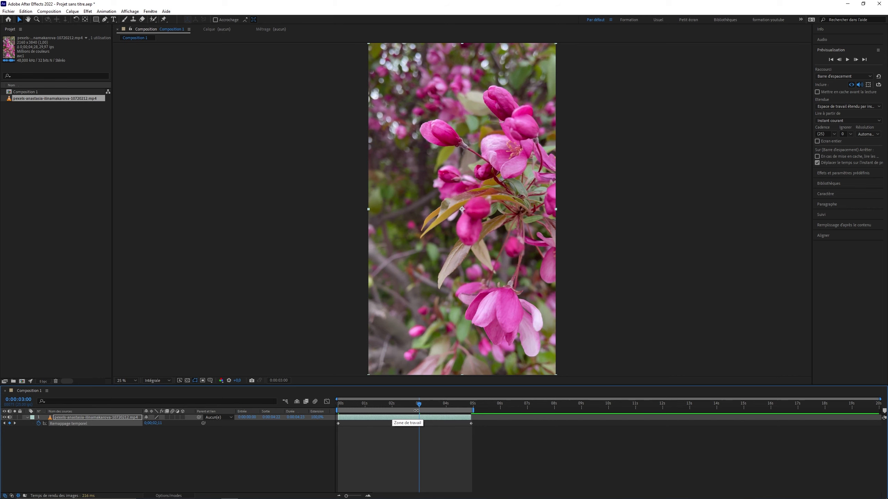
Step: Preview the new timing from the first frame, then deselect the layer
left_click(418, 423)
left_click_drag(369, 405, 328, 405)
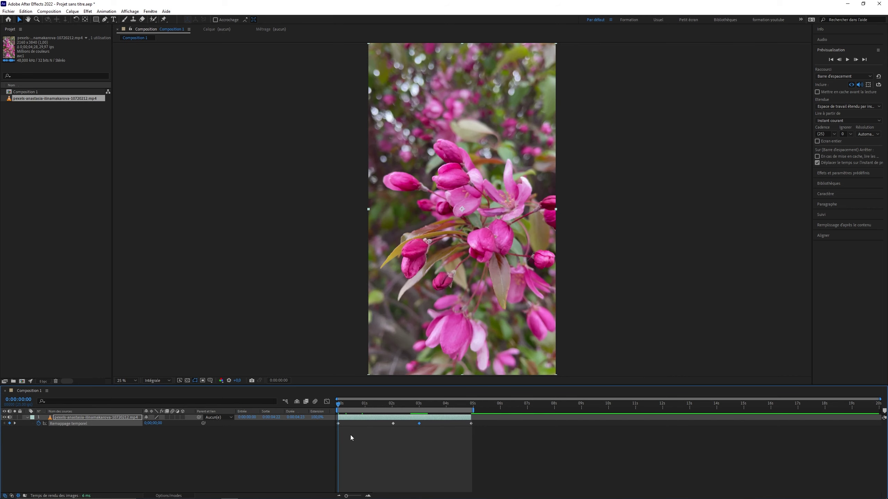
key("space")
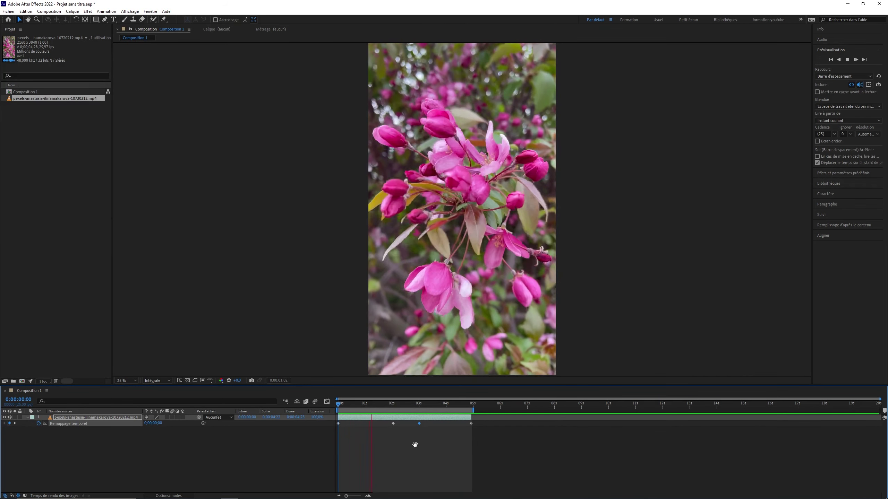
key("space")
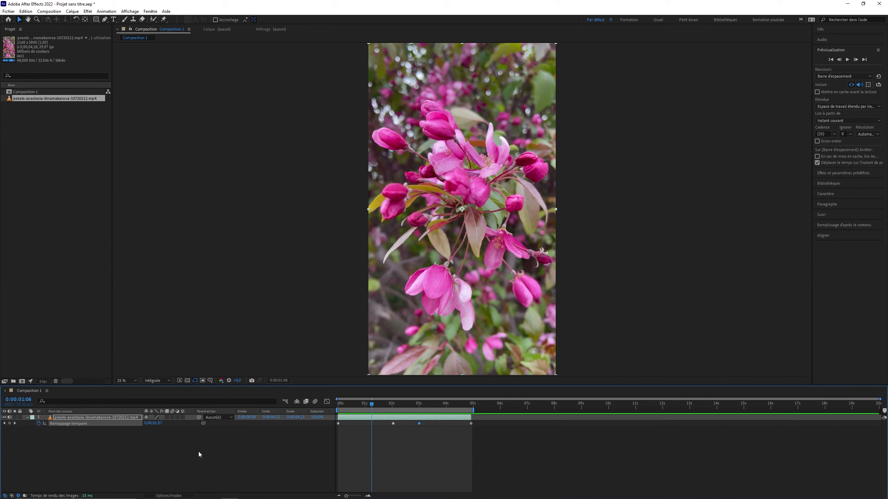
left_click(199, 452)
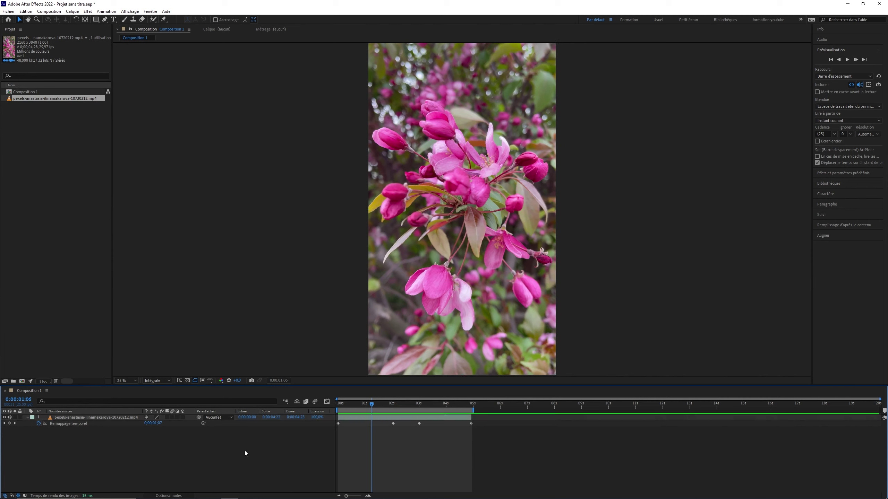
Step: Collapse the footage layer's Remappage temporel property with U
left_click_drag(369, 405, 334, 407)
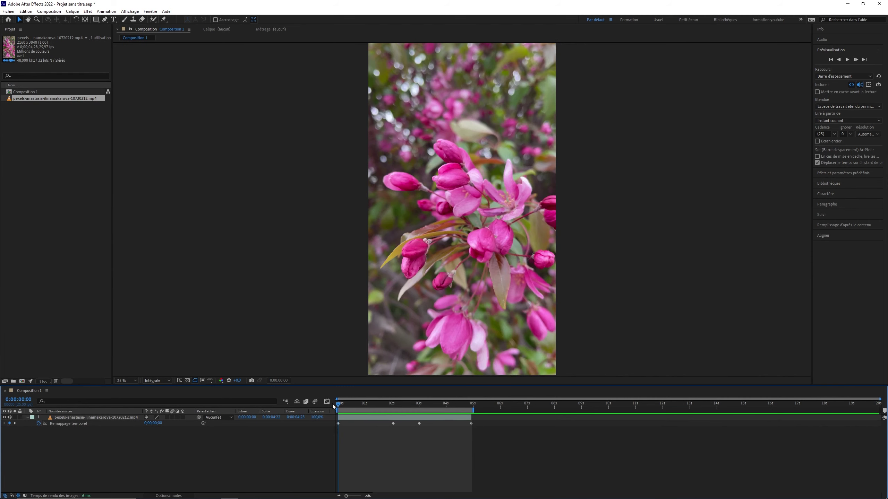
left_click(36, 425)
key("u")
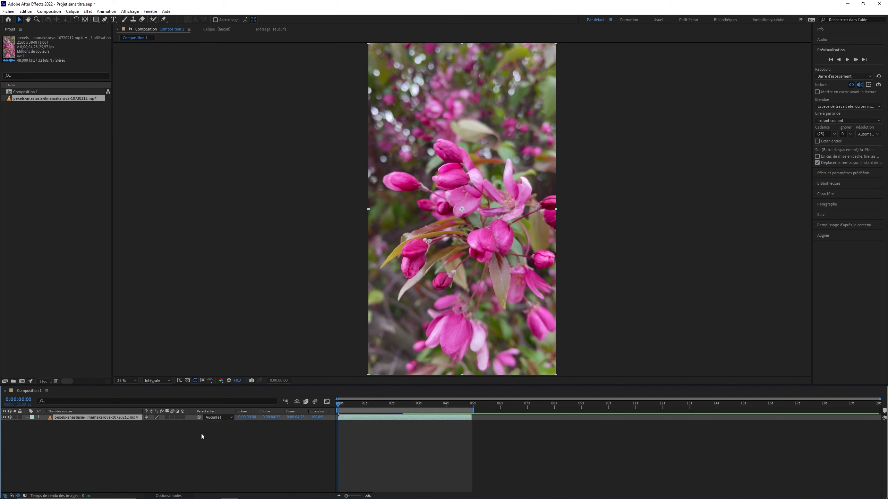
left_click(201, 433)
left_click(344, 418)
left_click(234, 450)
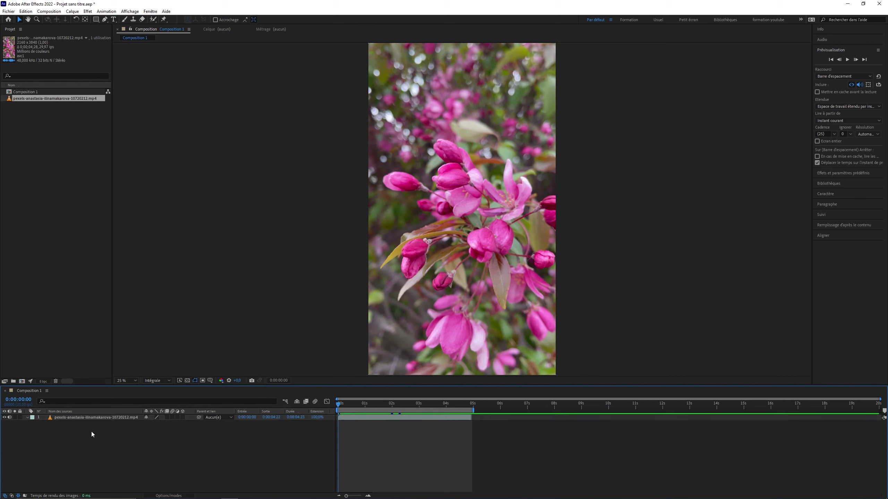
Step: Preview the clip from the start, stopping at 0:00:02:00
left_click(104, 418)
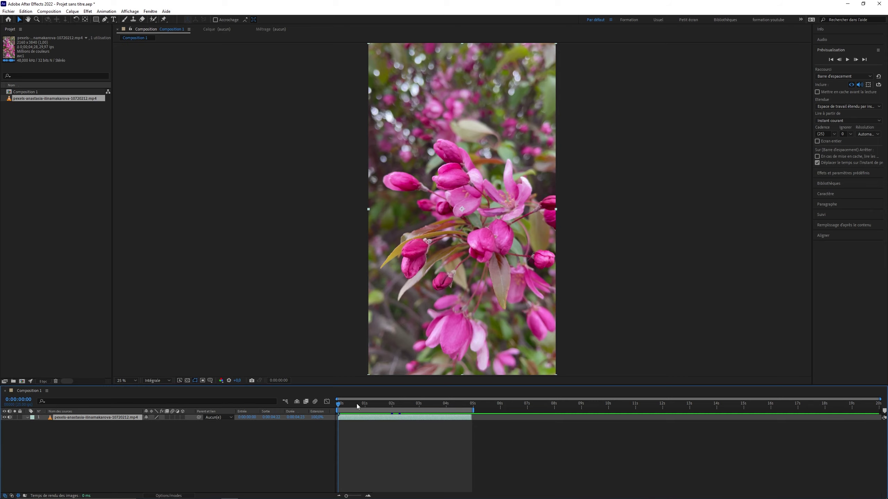
key("space")
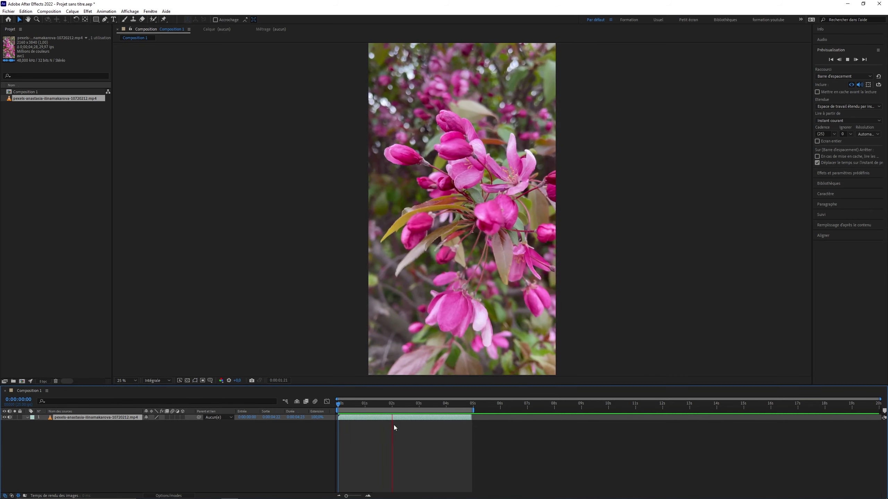
key("space")
Step: Duplicate the flower layer with Ctrl+D and trim the top copy's in-point to 0:00:02:00
key("ctrl+d")
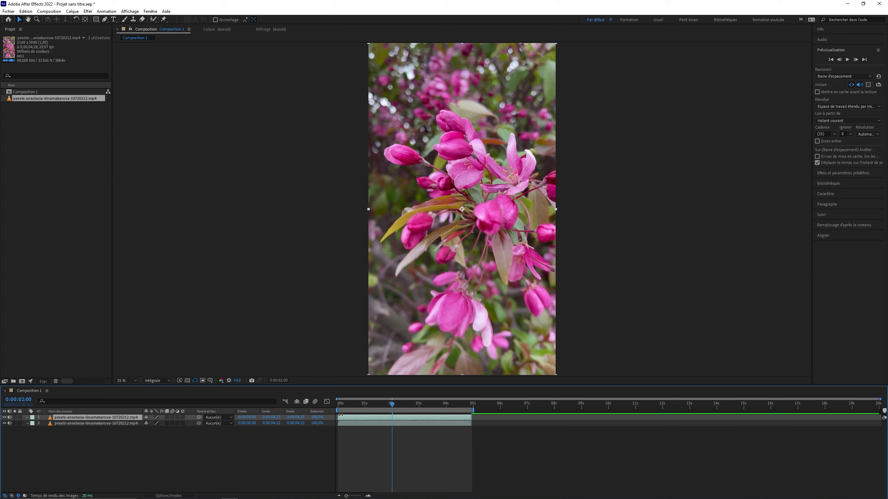
left_click_drag(340, 415, 392, 416)
left_click_drag(387, 408, 392, 407)
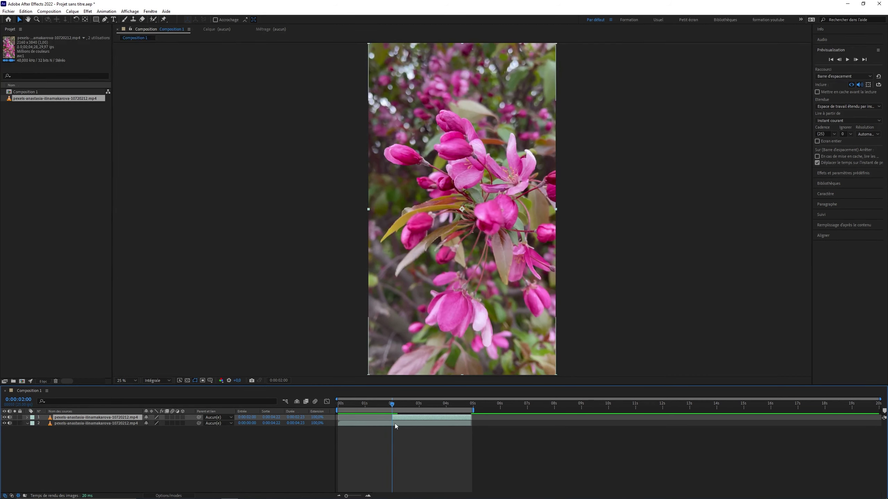
left_click(394, 423)
left_click(400, 417)
Step: Time-stretch the upper flower layer to 200%
right_click(123, 418)
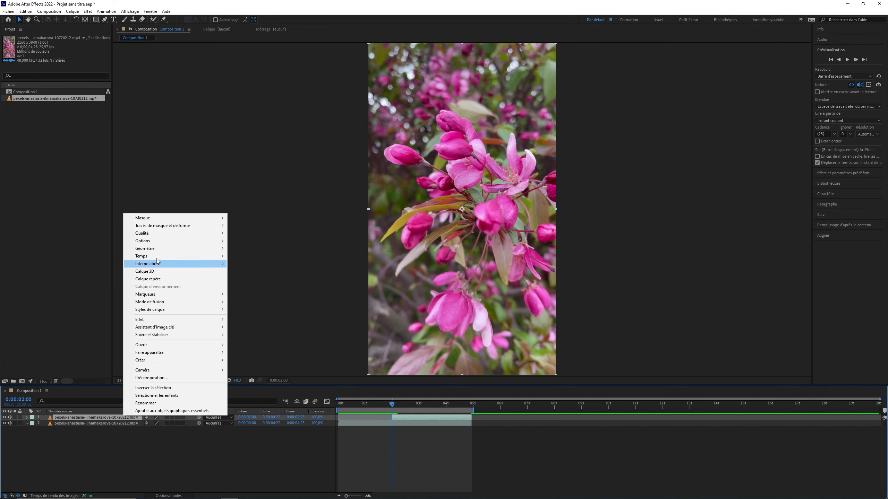
mouse_move(175, 258)
left_click(264, 272)
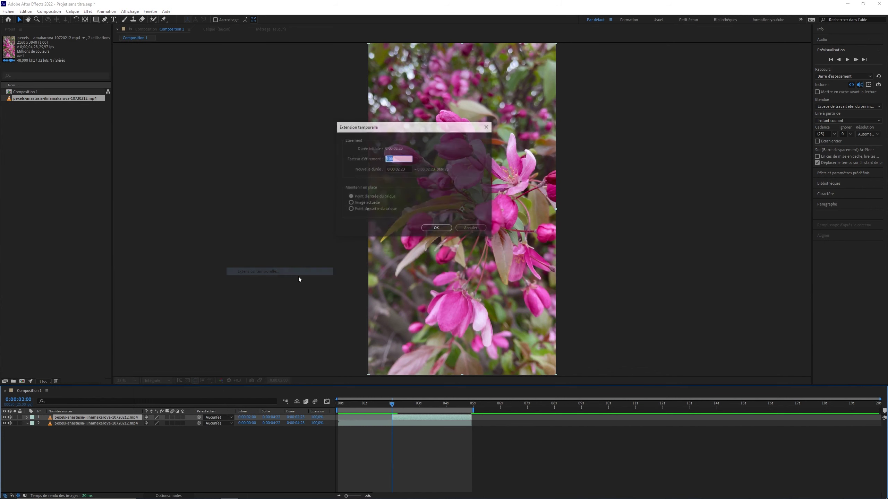
type("200")
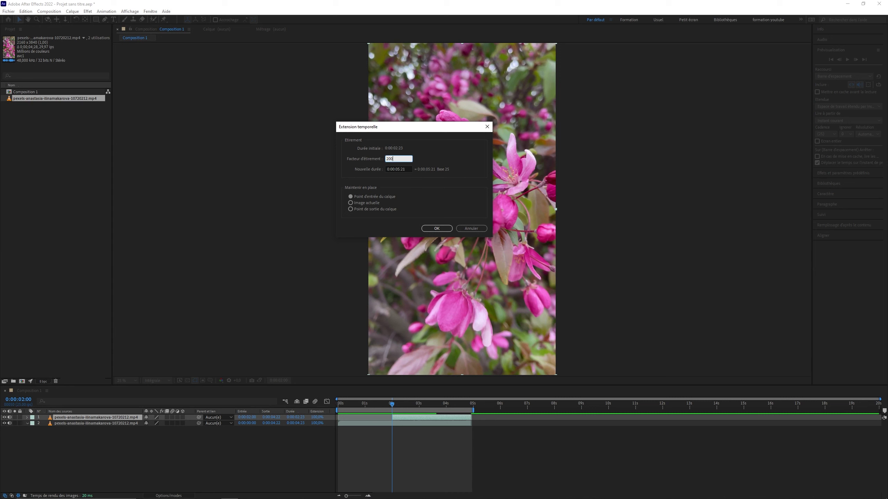
key("Return")
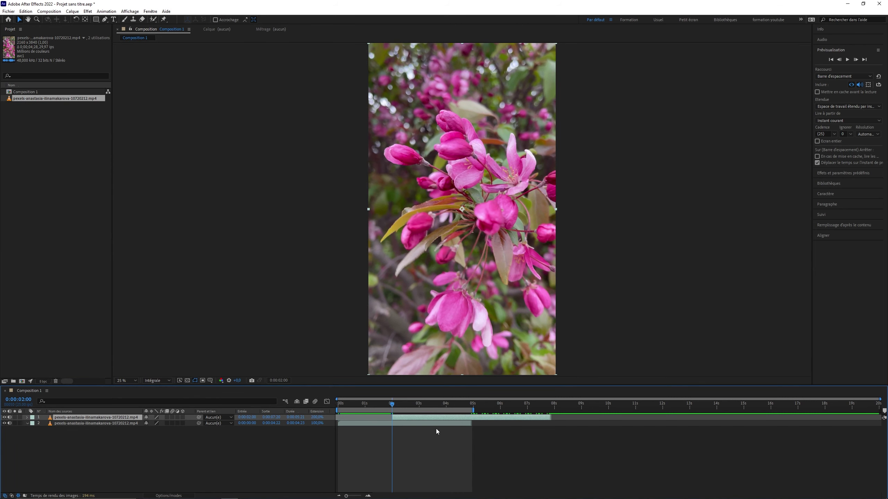
Step: Preview from the start, trim the upper clip to end near 4 seconds, and preview again
key("Home")
key("space")
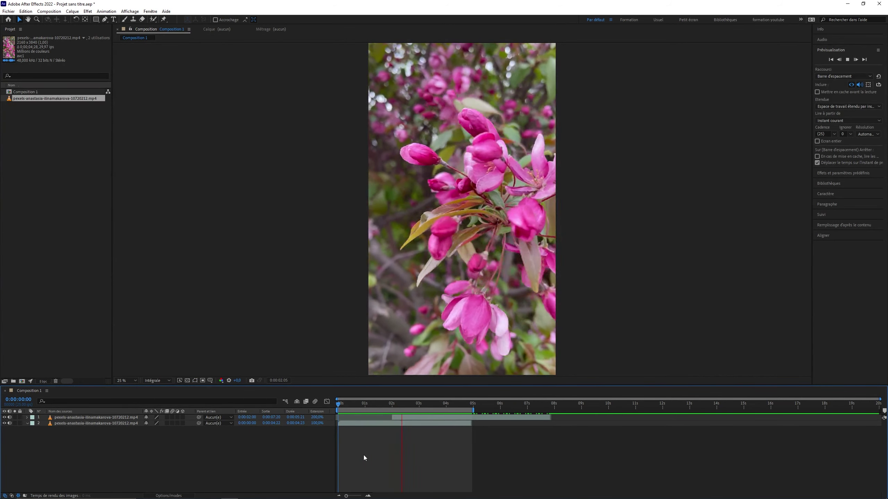
key("space")
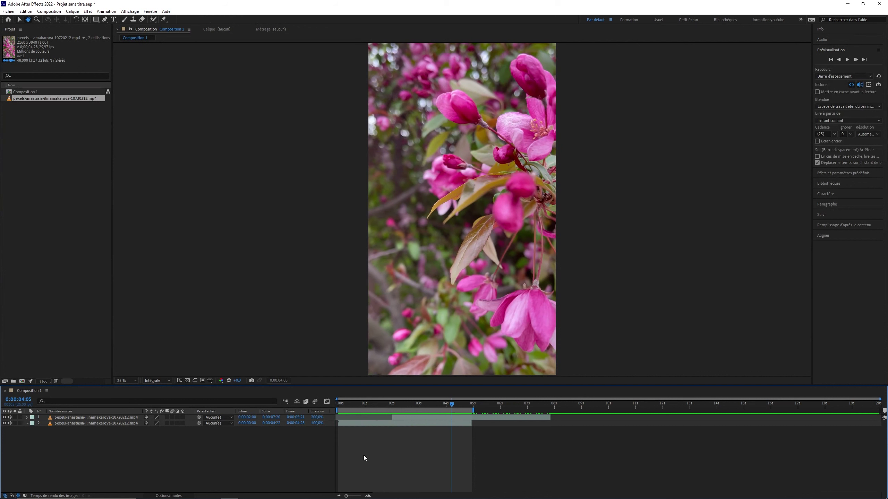
left_click_drag(551, 418, 451, 421)
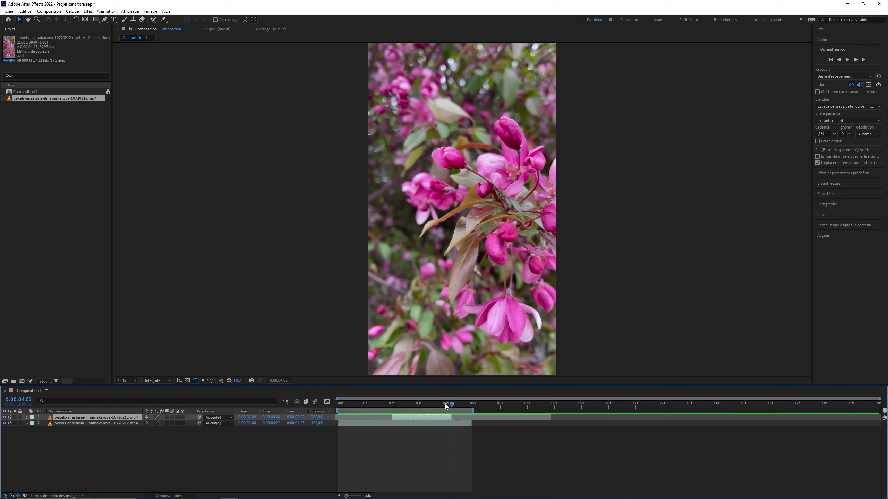
key("space")
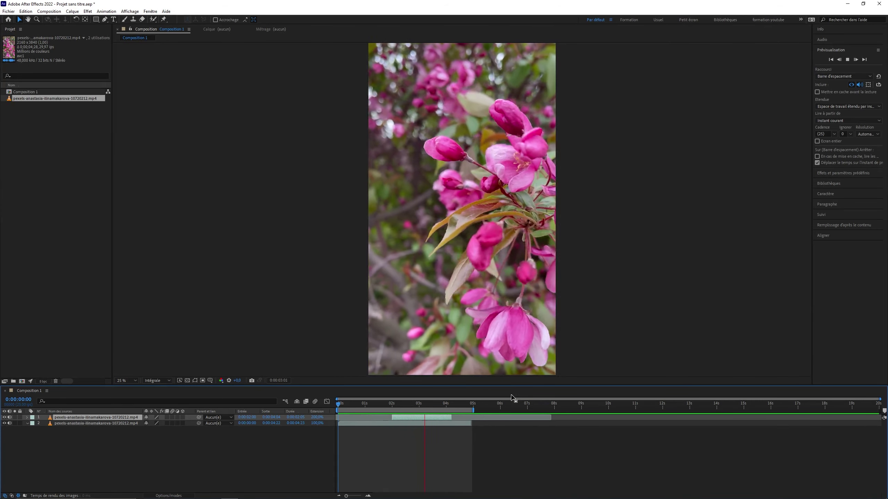
key("space")
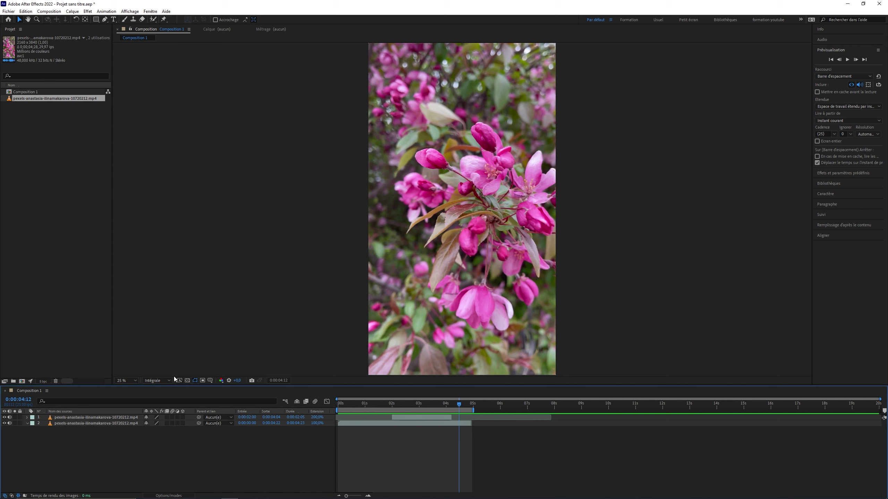
Step: Create a new composition using the HDTV 1080 25 preset
left_click(51, 275)
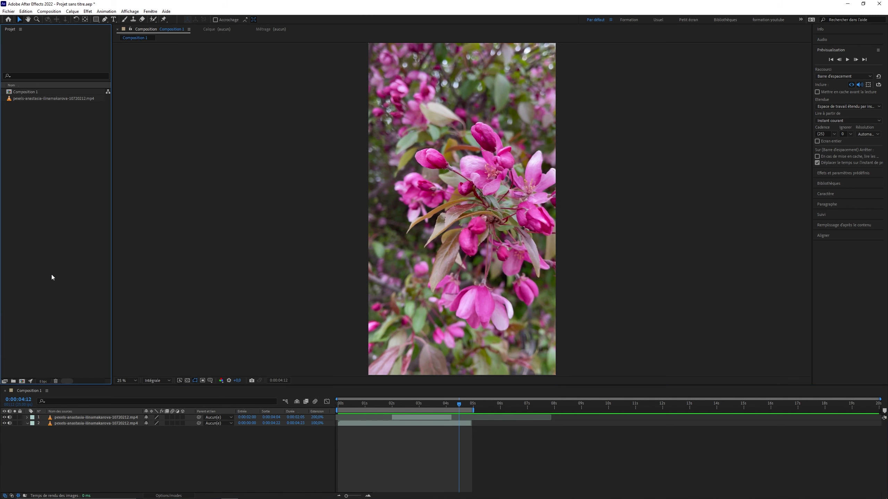
key("ctrl+n")
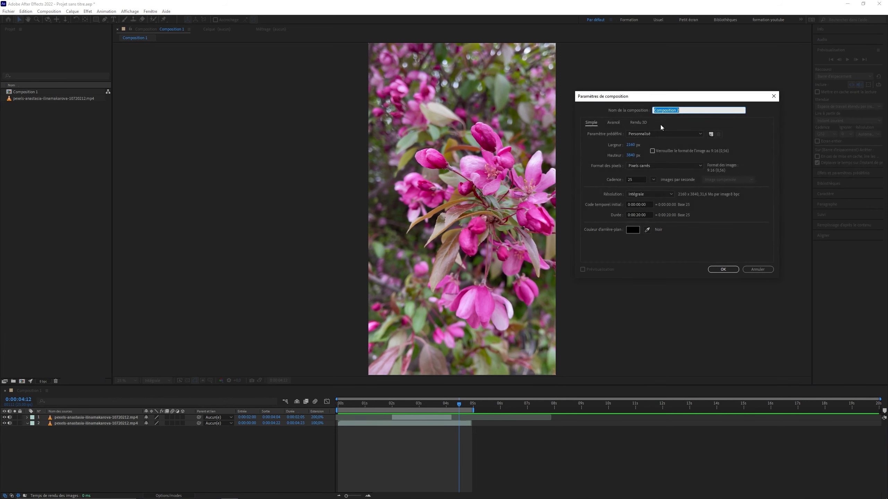
left_click(659, 134)
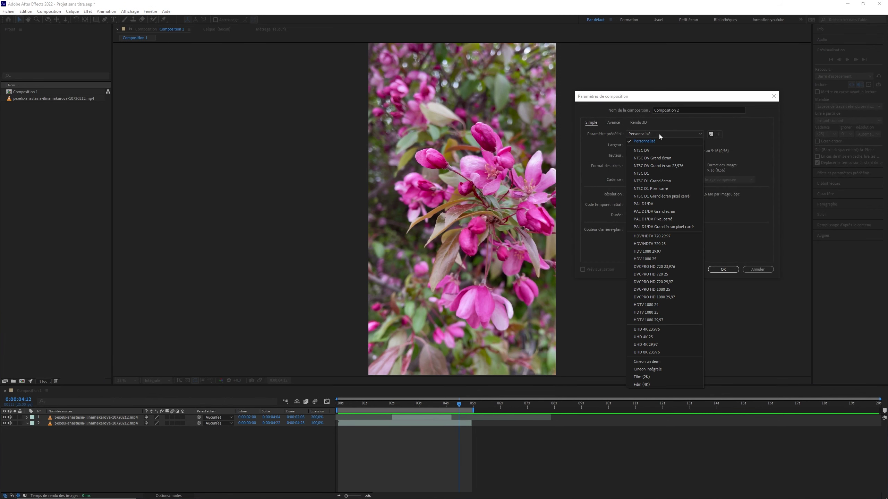
left_click(650, 312)
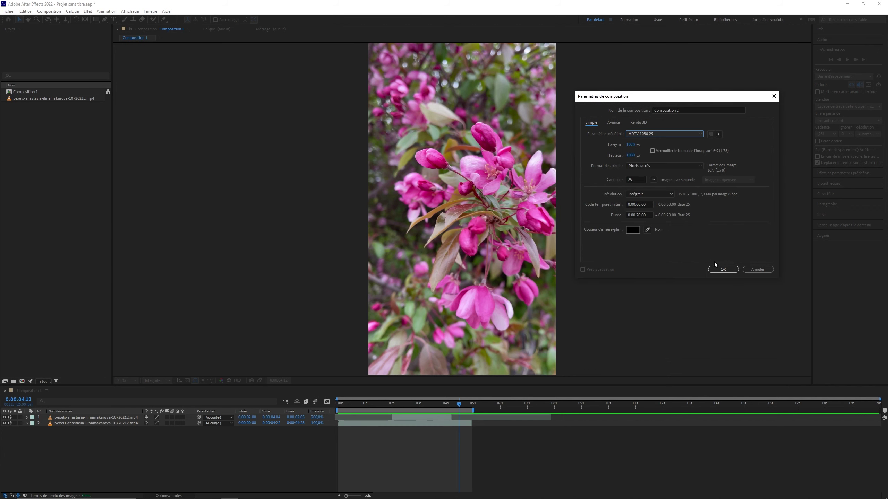
left_click(722, 271)
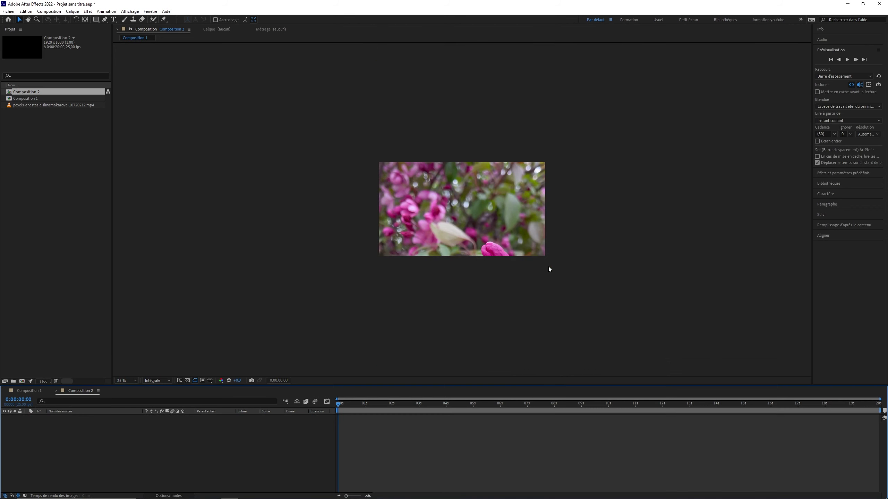
Step: Import pexels-c-technical-5822792.mp4 into the project
double_click(71, 183)
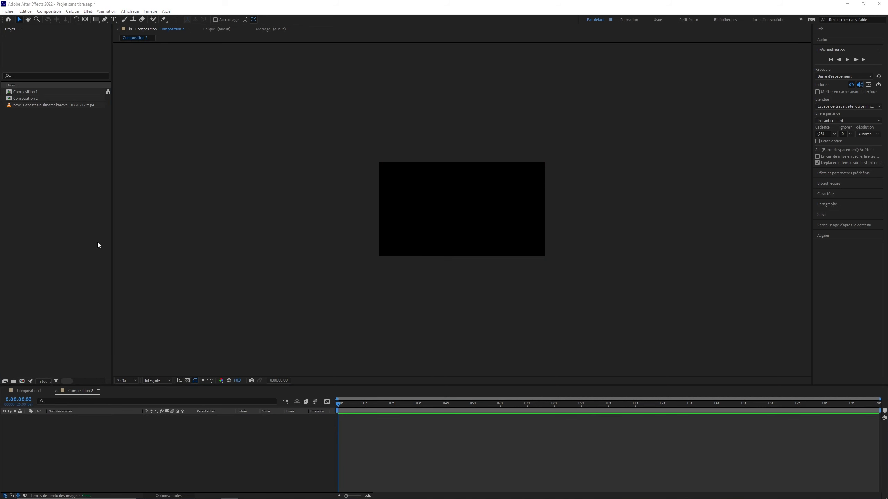
left_click(316, 166)
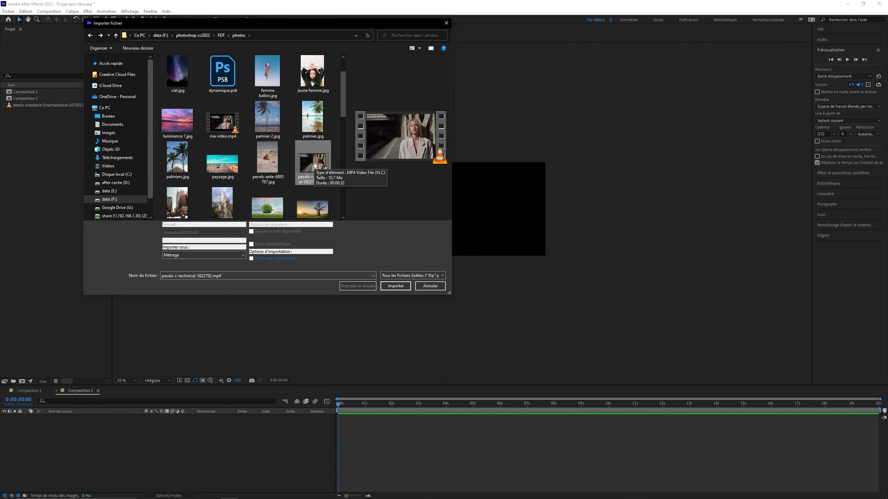
double_click(314, 164)
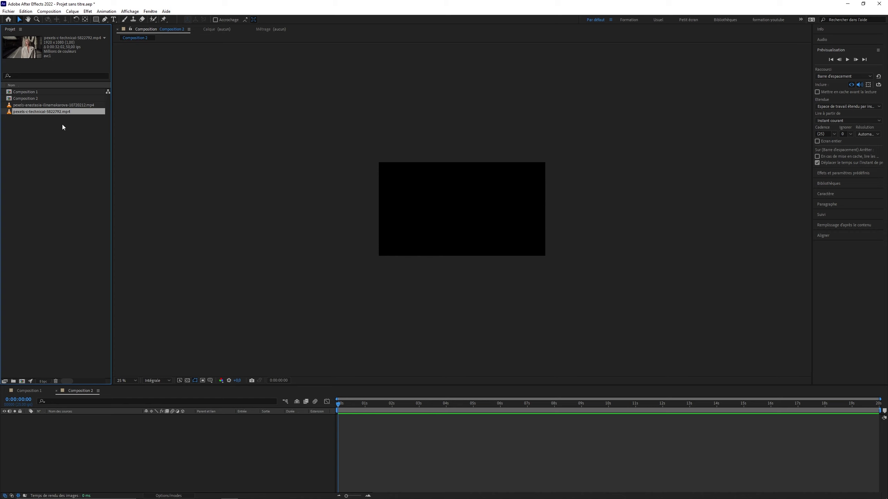
Step: In Composition 2's settings, name it 'video 10 secondes' and set its duration to 0:00:10:00
left_click(29, 98)
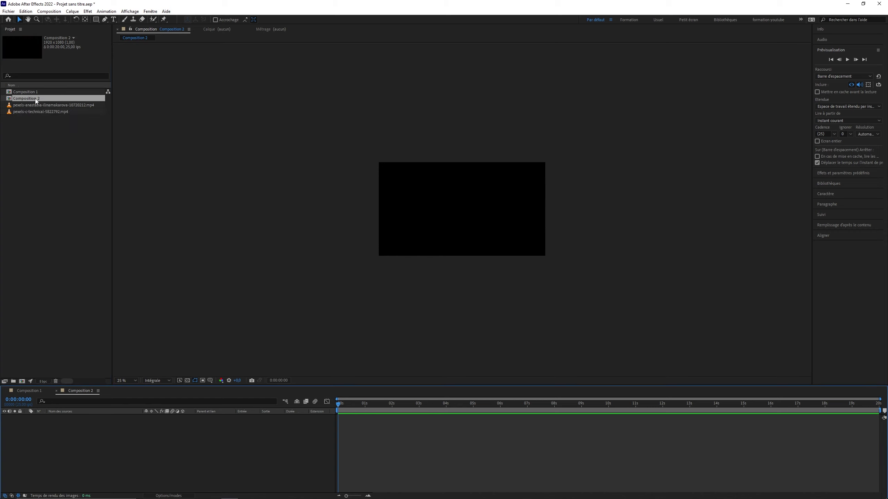
right_click(40, 98)
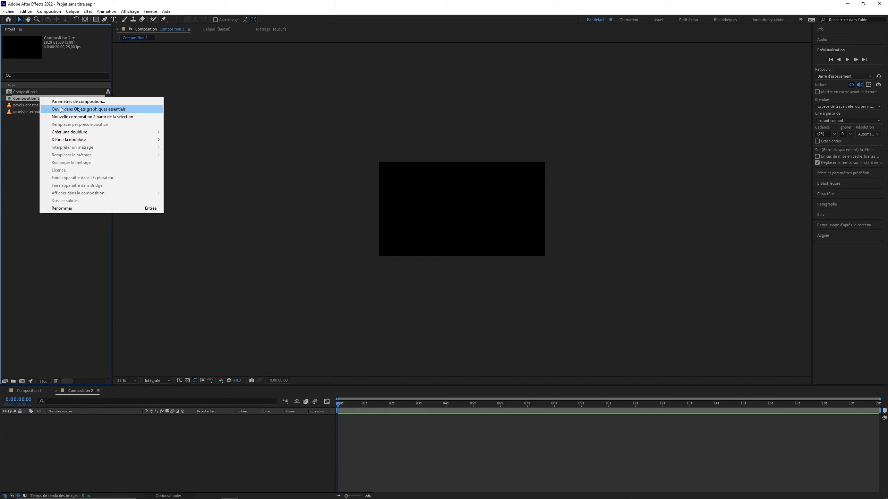
left_click(77, 102)
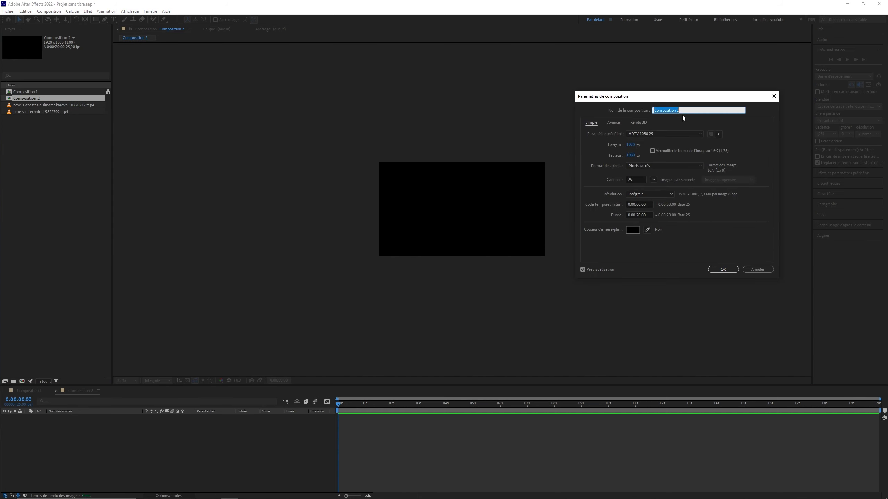
type("video 10 se")
type("condes")
left_click(637, 215)
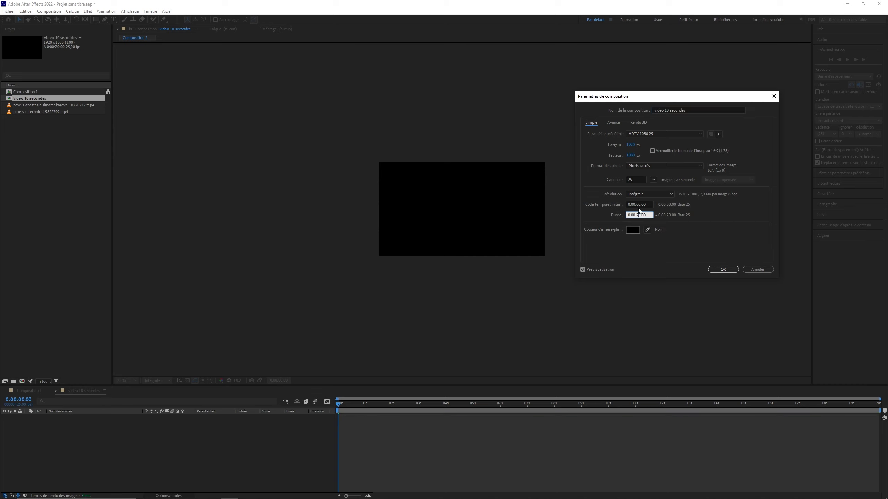
type("1000")
key("Return")
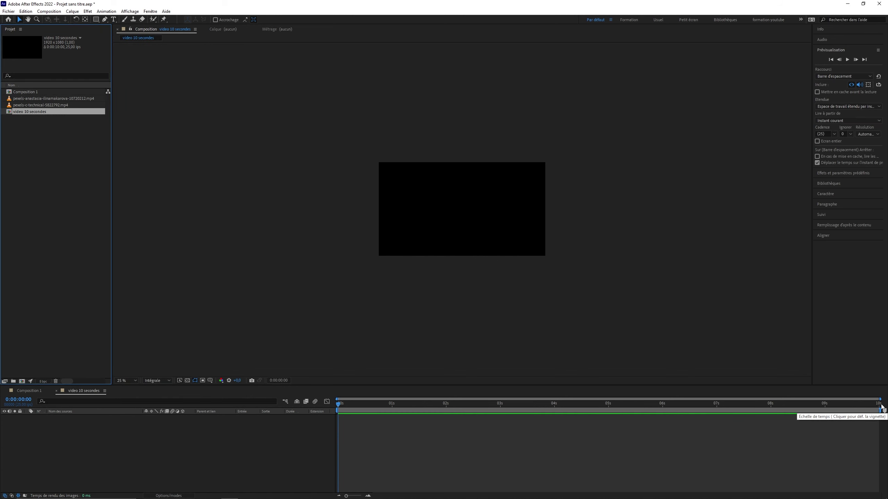
Step: Add the woman clip as a layer and slide it so it starts 2:22 earlier
left_click(36, 106)
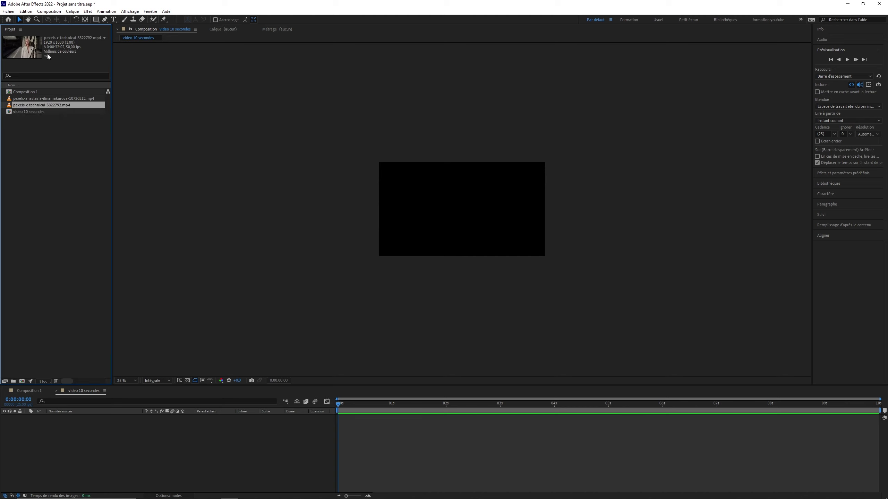
left_click_drag(60, 107, 138, 456)
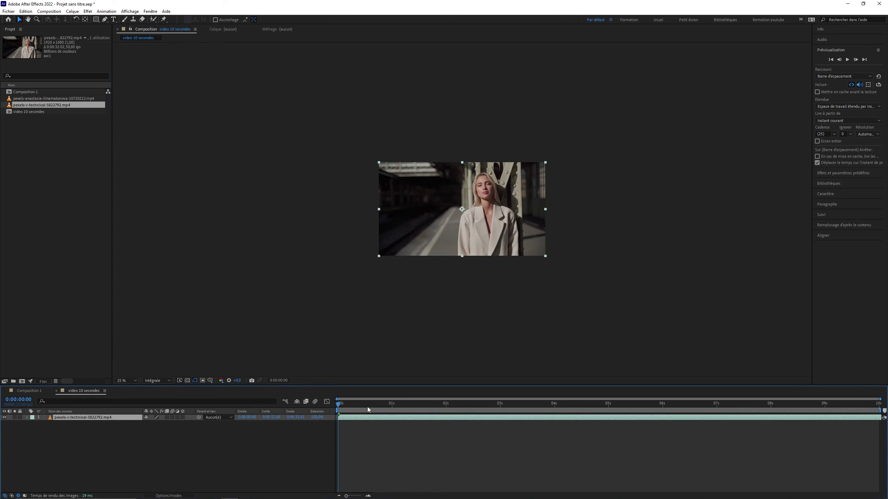
mouse_move(351, 404)
left_mouse_down()
mouse_move(878, 406)
mouse_move(832, 406)
left_mouse_up()
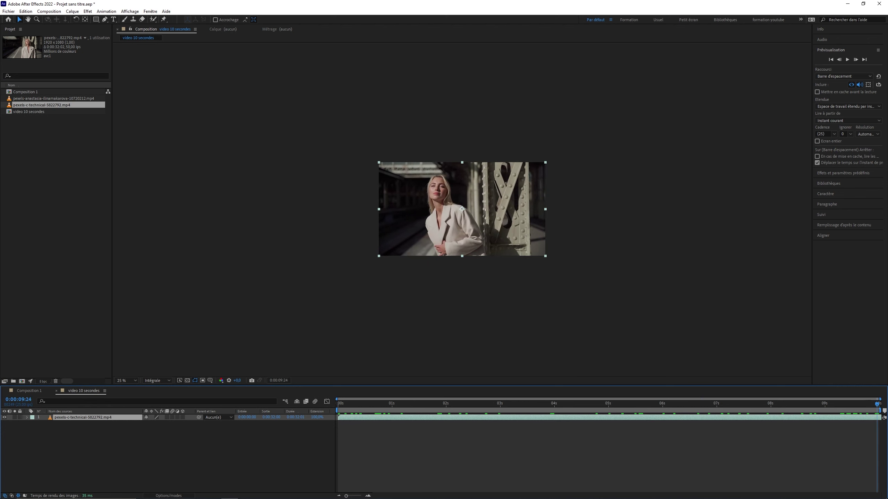
key("space")
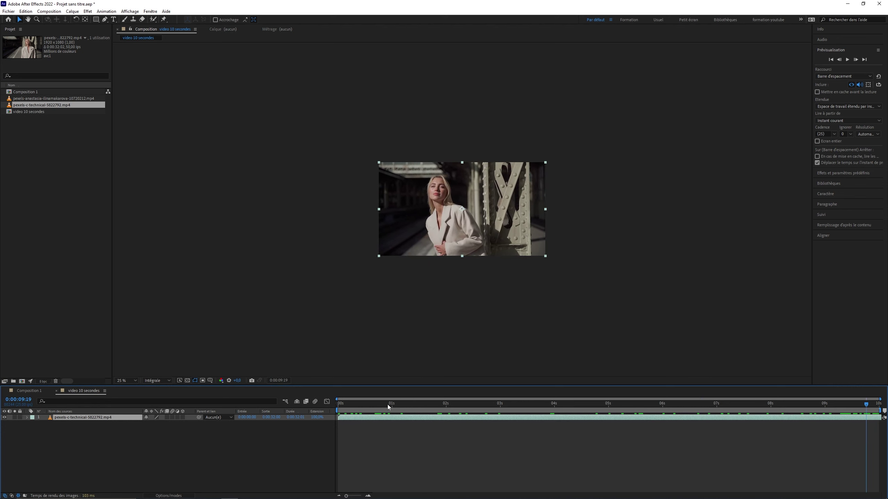
left_click_drag(388, 406, 829, 406)
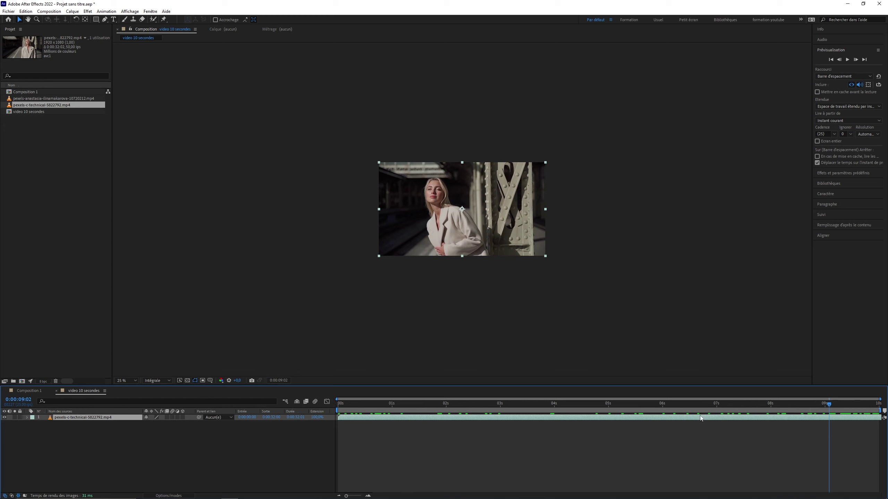
mouse_move(717, 416)
left_mouse_down()
mouse_move(543, 416)
mouse_move(429, 445)
left_mouse_up()
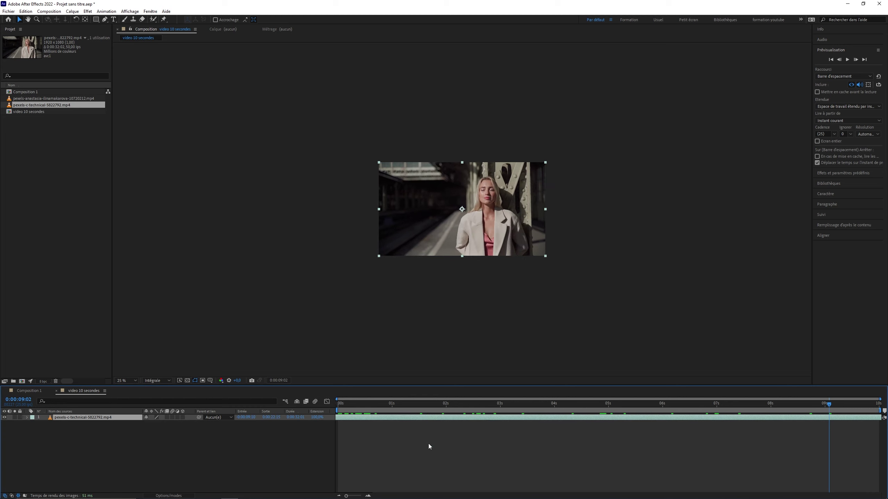
left_click_drag(363, 405, 881, 403)
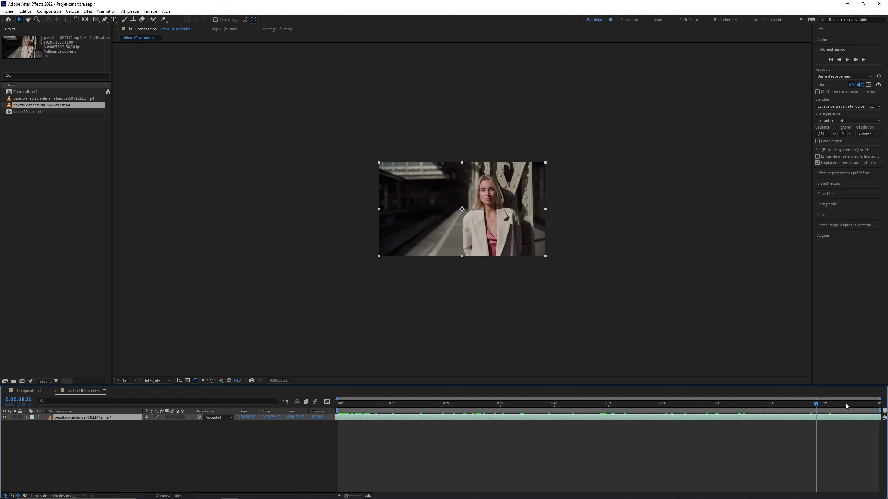
left_click_drag(370, 404, 659, 411)
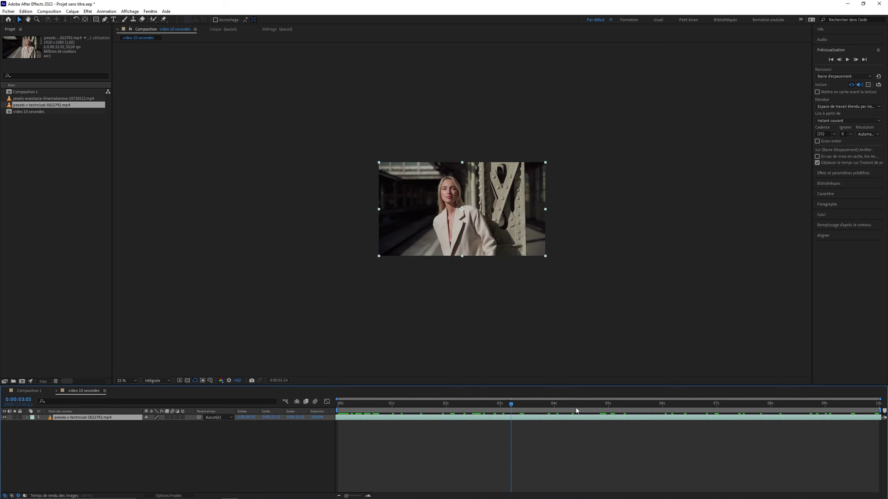
Step: Delete the woman clip layer from the composition
left_click(420, 451)
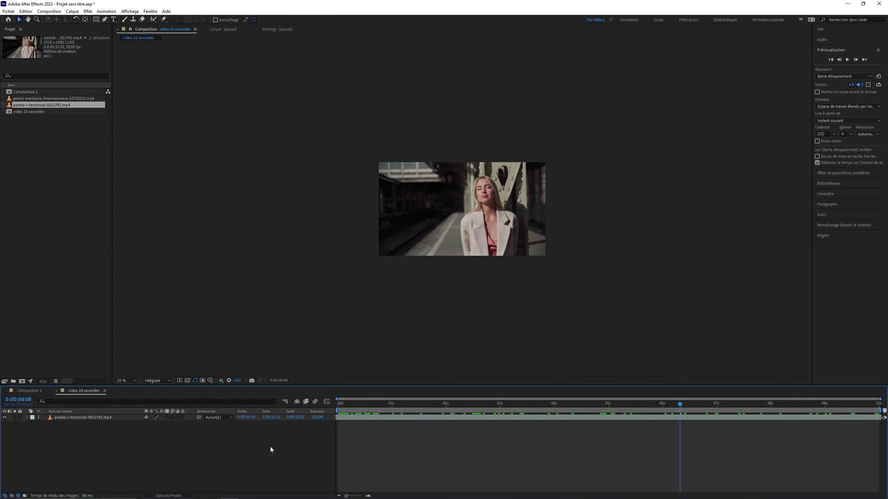
left_click(94, 418)
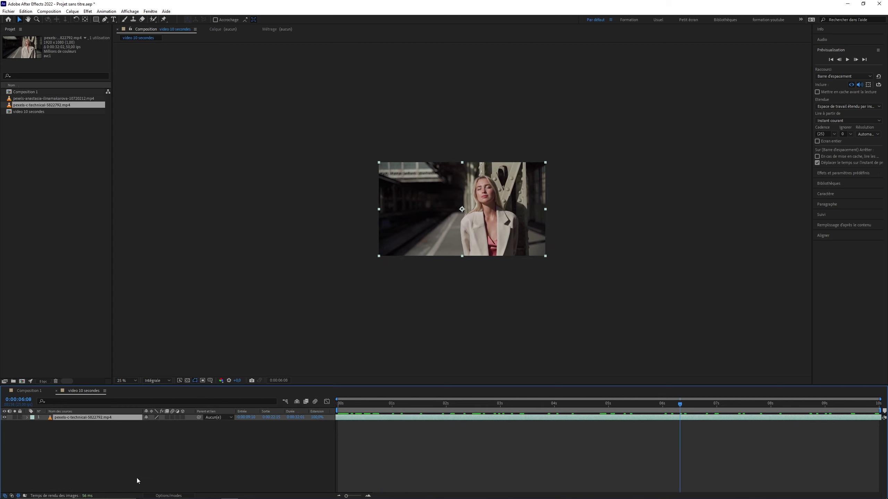
key("Delete")
left_click(29, 140)
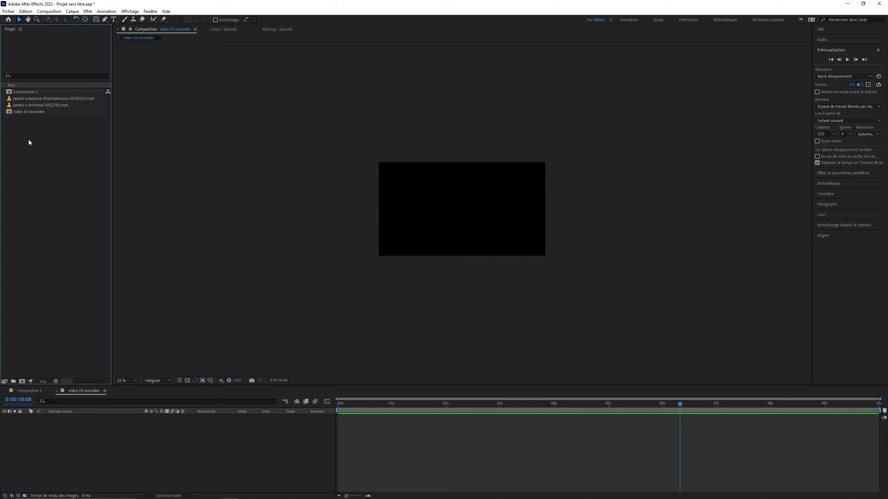
Step: Open the woman clip in the Footage viewer and set its in point at 0:00:19:48
left_click(36, 106)
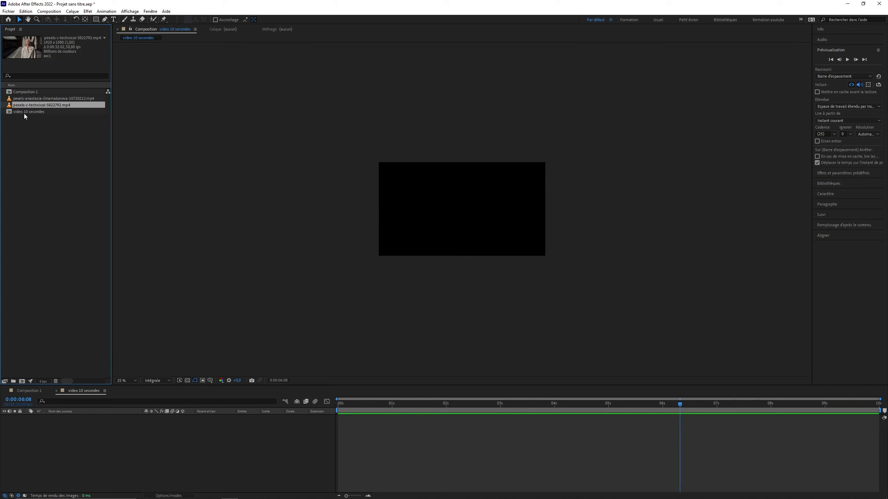
double_click(41, 104)
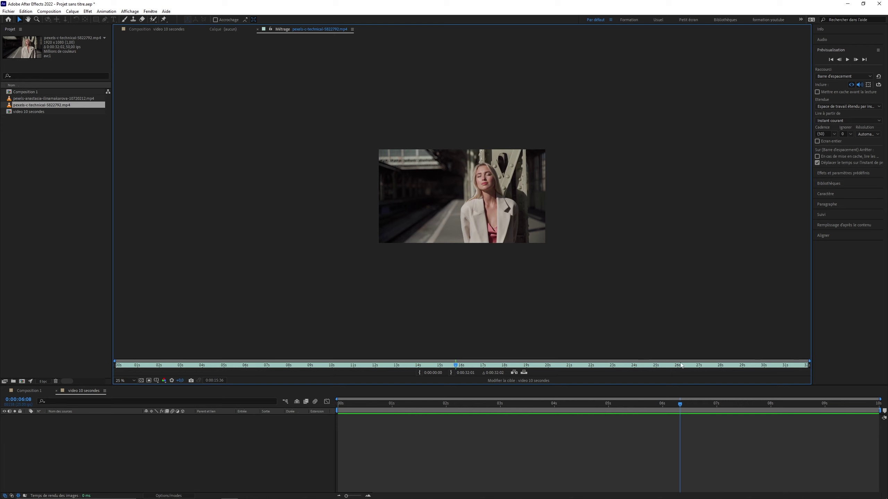
mouse_move(454, 367)
left_mouse_down()
mouse_move(380, 368)
mouse_move(547, 363)
left_mouse_up()
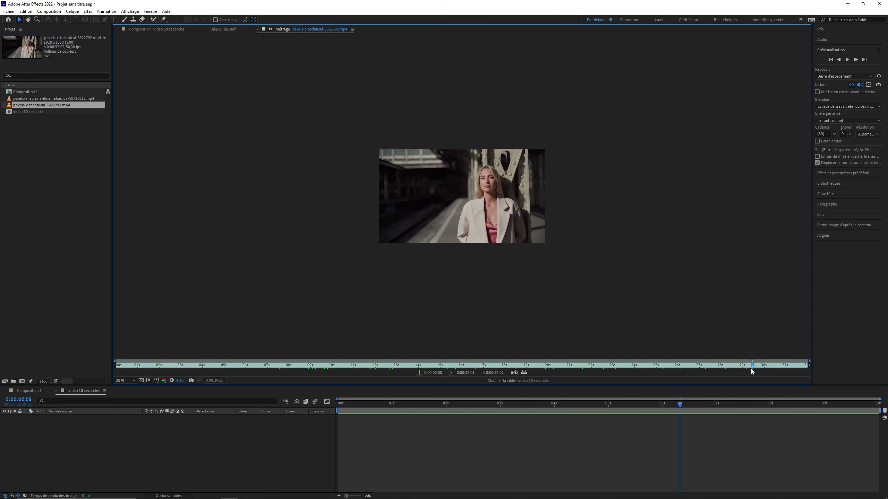
mouse_move(547, 364)
left_mouse_down()
mouse_move(311, 366)
mouse_move(410, 368)
left_mouse_up()
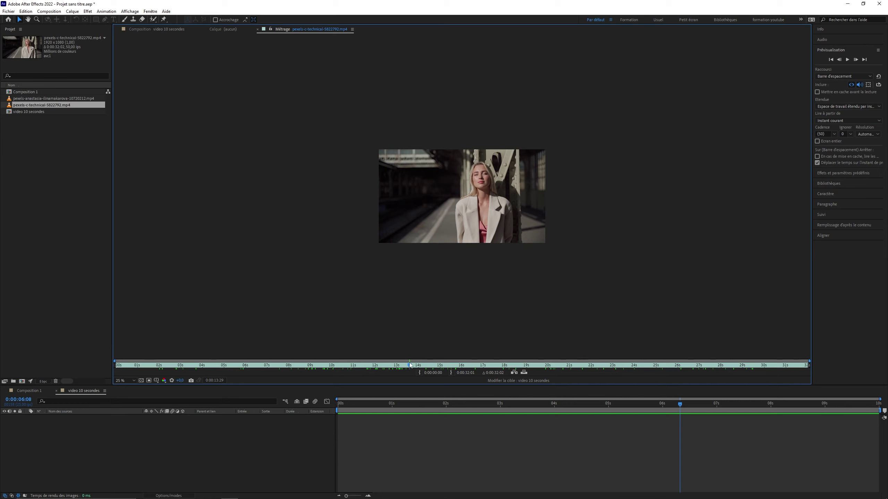
left_click(533, 366)
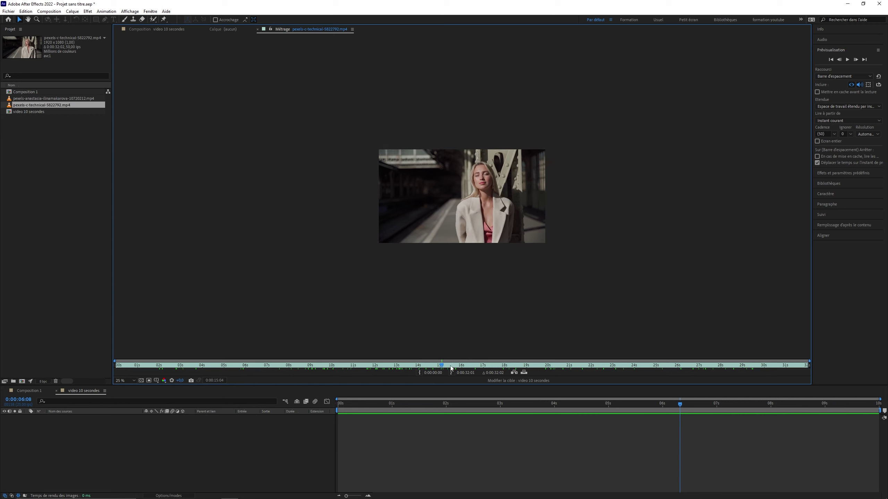
mouse_move(542, 369)
left_mouse_down()
mouse_move(591, 364)
mouse_move(547, 368)
left_mouse_up()
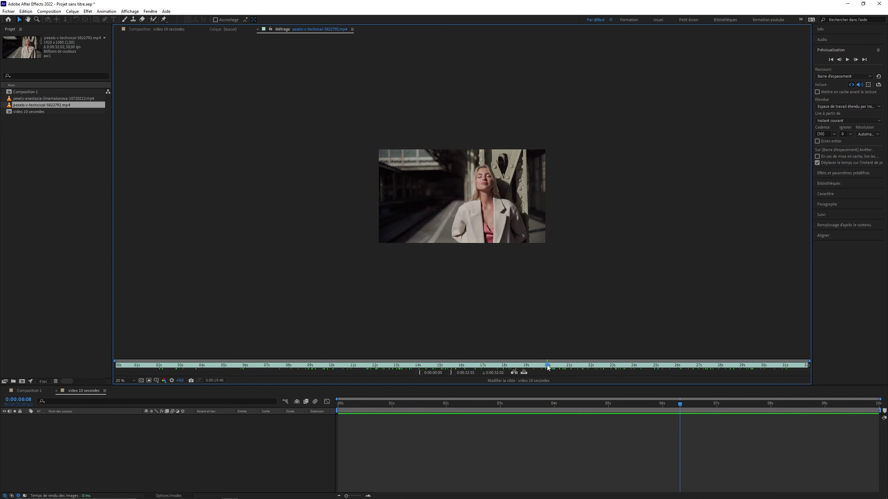
left_click(419, 373)
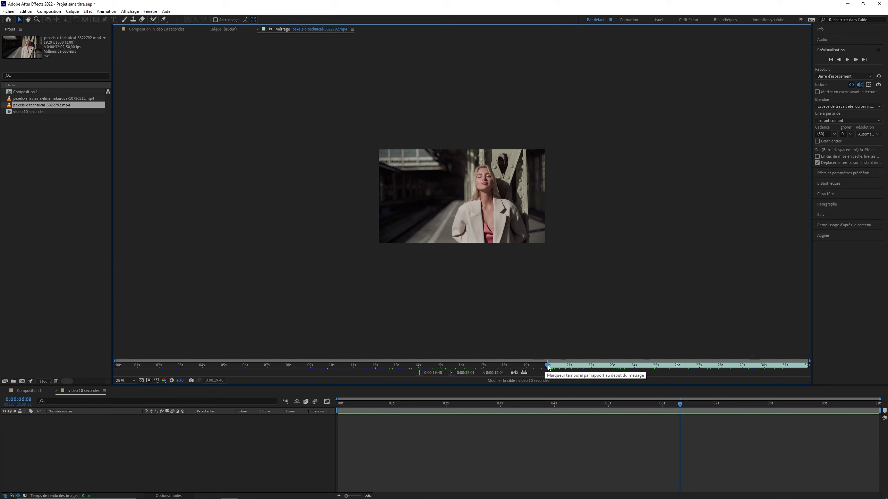
Step: Set the clip's out point near 0:00:29:45 and scrub the trimmed range to check it
left_click_drag(547, 366, 765, 371)
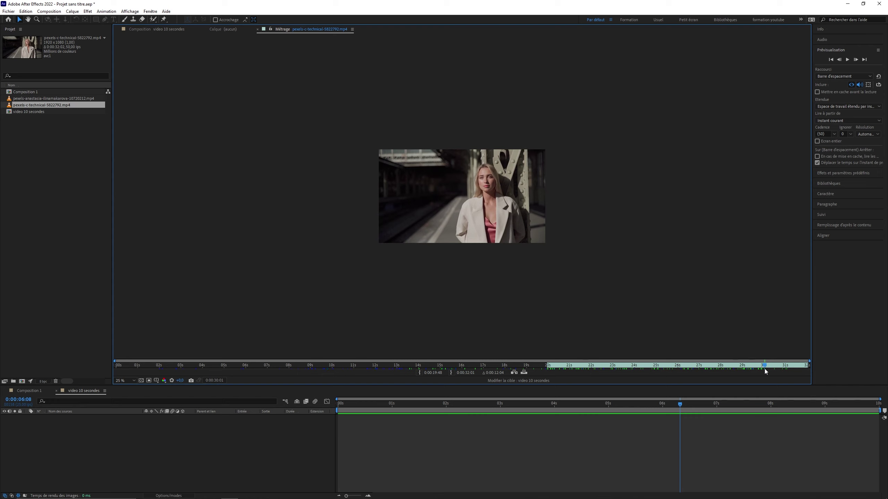
left_click(452, 372)
left_click(763, 367)
left_click(763, 365)
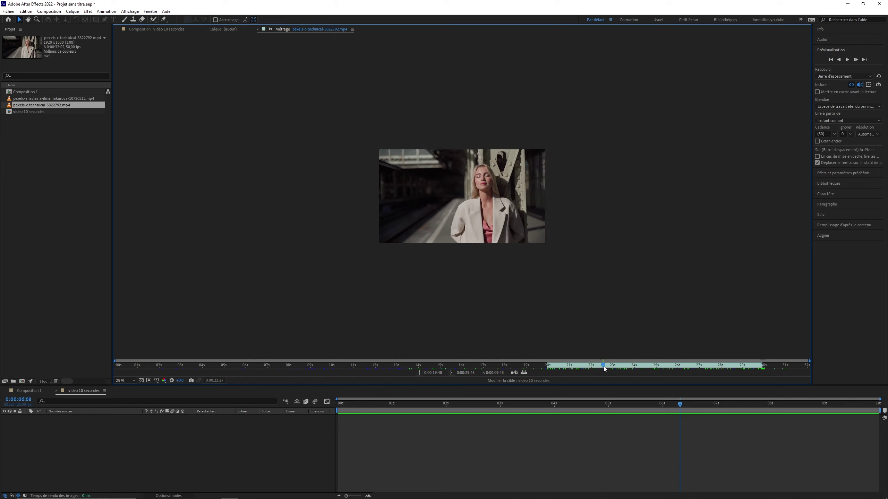
mouse_move(602, 366)
left_mouse_down()
mouse_move(672, 365)
mouse_move(534, 368)
mouse_move(649, 368)
left_mouse_up()
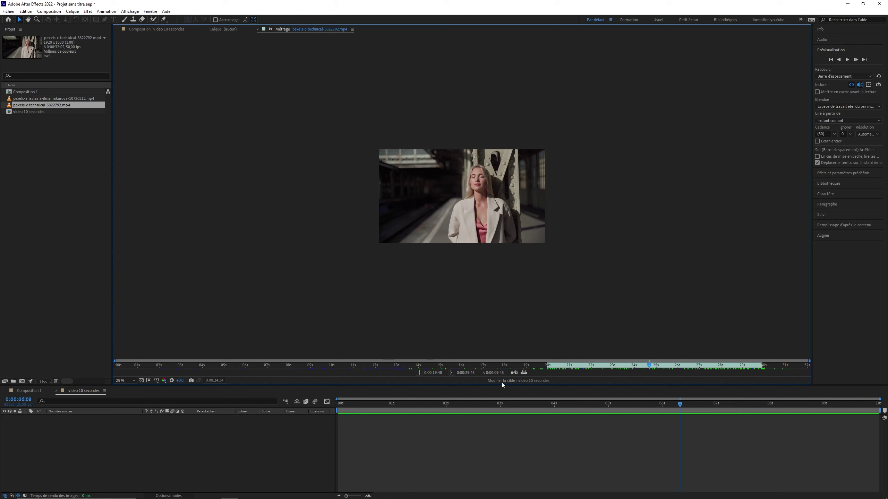
key("Home")
Step: Try inserting and overlaying the trimmed clip into video 10 secondes, deleting the misplaced layers
left_click(514, 373)
mouse_move(349, 404)
left_mouse_down()
mouse_move(877, 404)
mouse_move(305, 427)
mouse_move(840, 406)
mouse_move(360, 422)
mouse_move(446, 411)
mouse_move(365, 413)
left_mouse_up()
key("Delete")
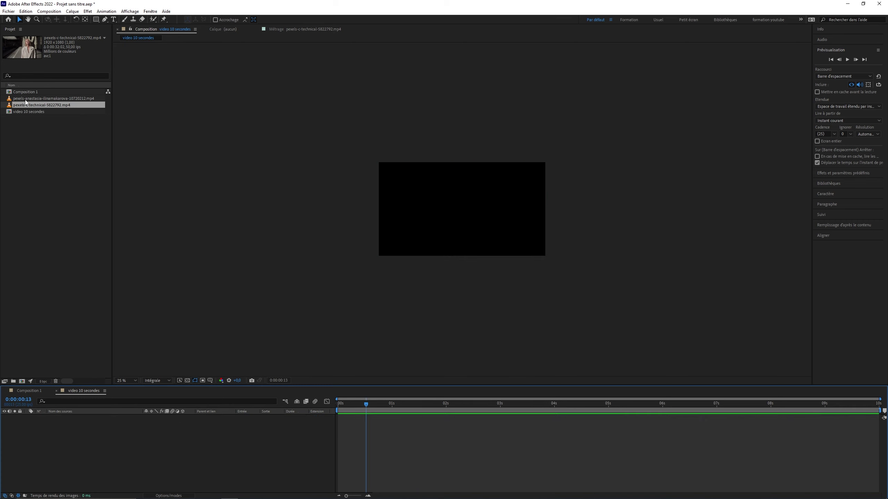
double_click(35, 106)
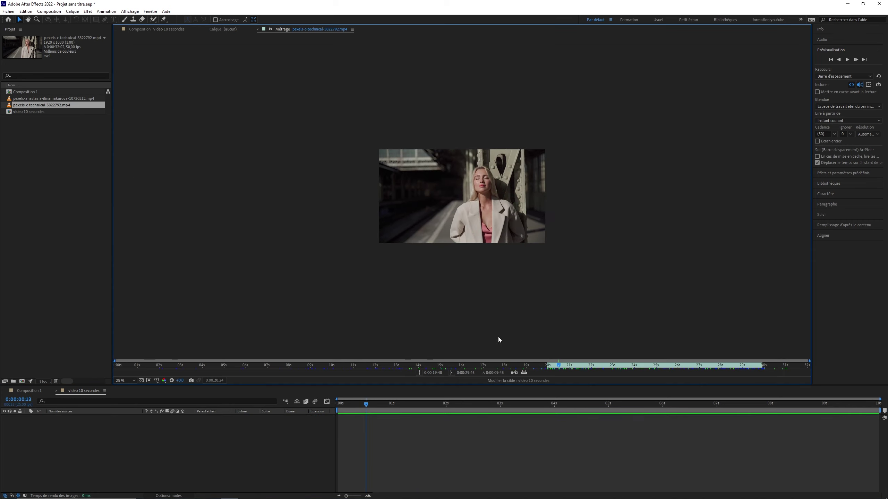
left_click(524, 373)
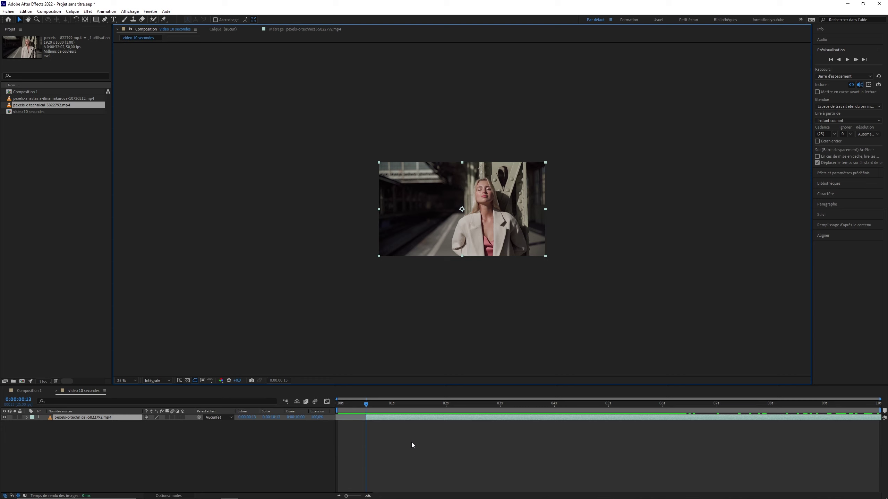
left_click_drag(380, 419, 465, 418)
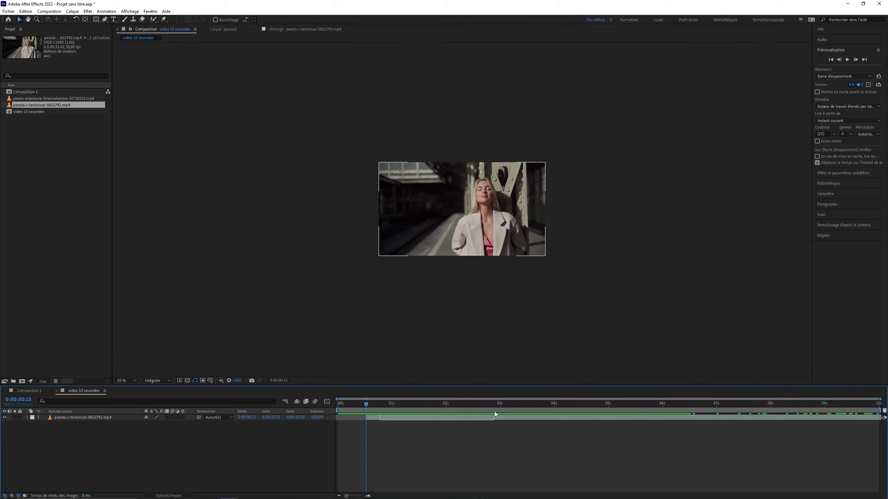
left_click_drag(586, 422, 550, 431)
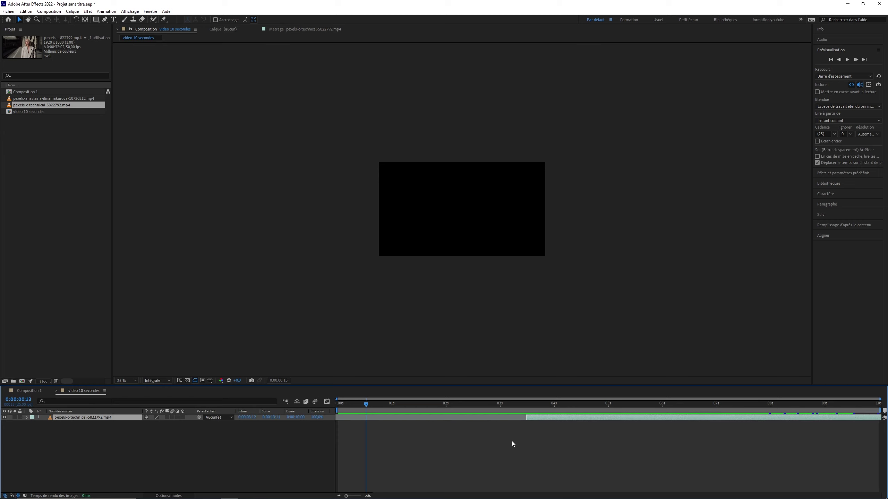
key("Delete")
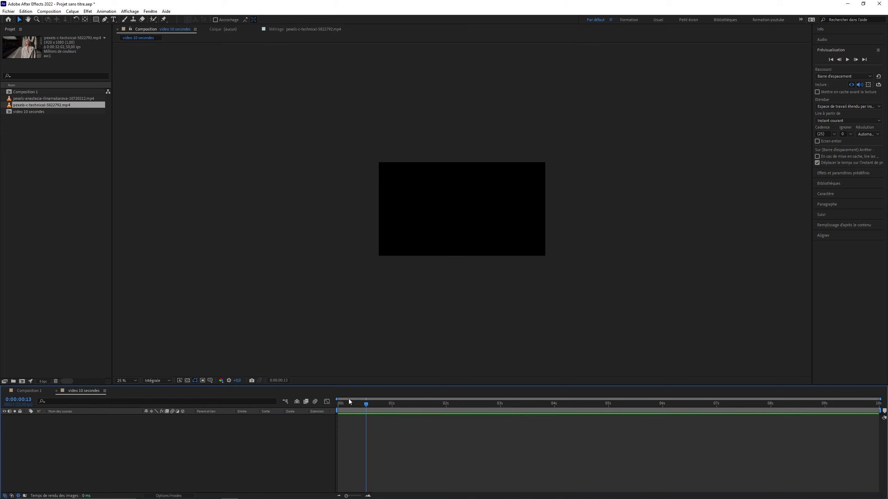
left_click_drag(350, 402, 313, 402)
Step: Insert the trimmed clip at the composition start as layer 1 and preview it
double_click(39, 105)
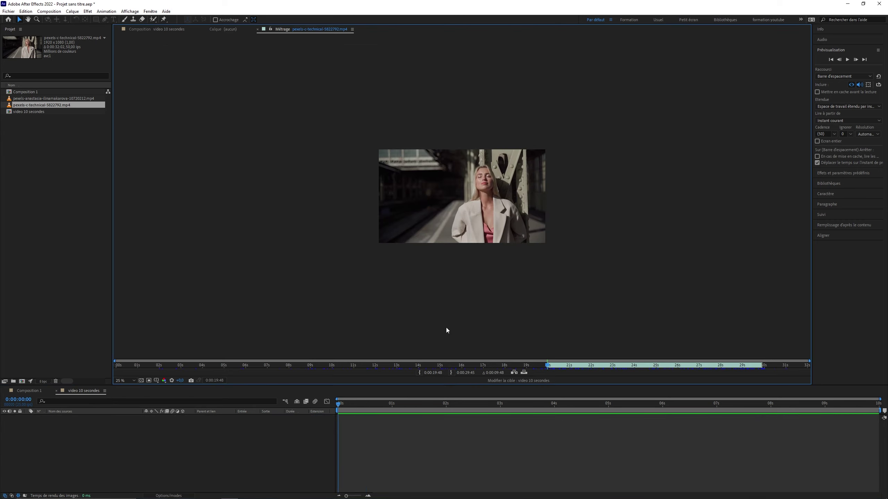
left_click(514, 373)
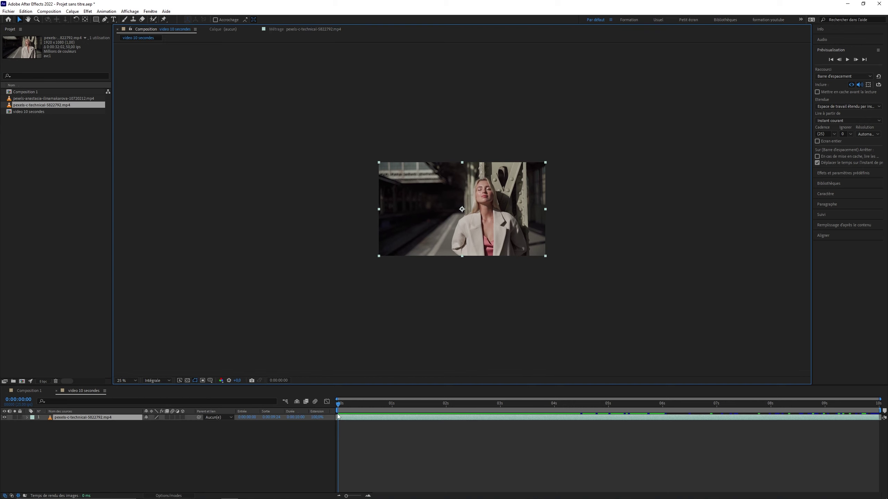
key("space")
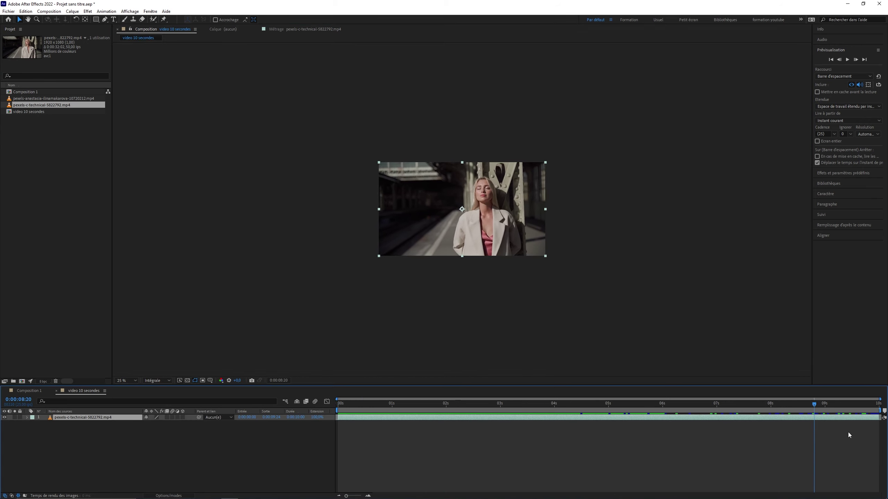
left_click_drag(809, 403, 338, 405)
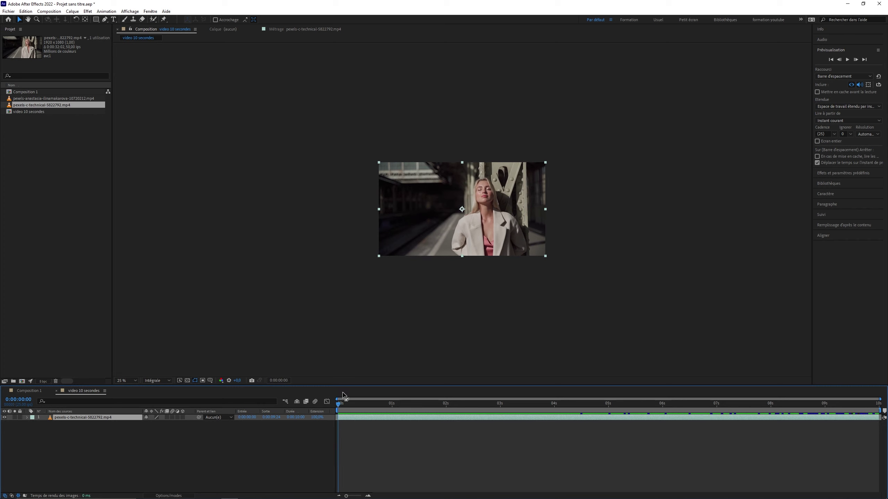
left_click(354, 442)
left_click(347, 418)
Step: Duplicate the clip and make the copy a freeze frame running from 2:00 to about 2:19
key("ctrl+d")
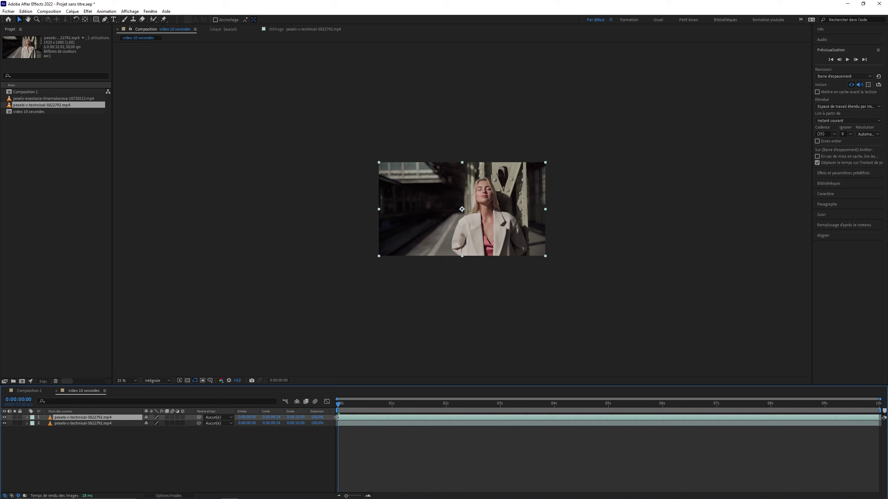
left_click_drag(337, 417, 444, 413)
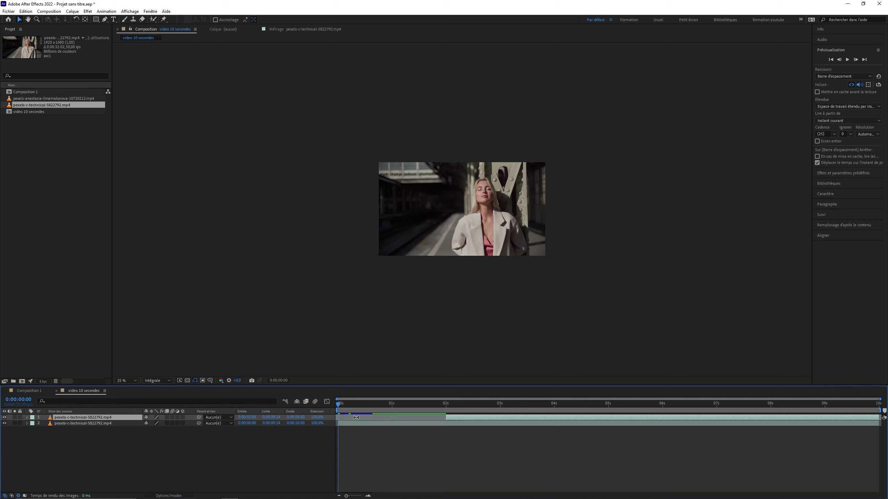
left_click_drag(435, 405, 454, 405)
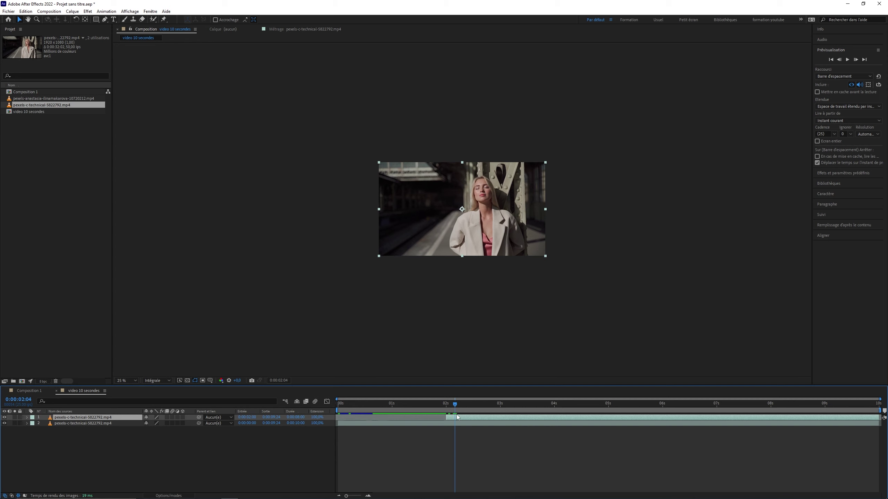
right_click(453, 416)
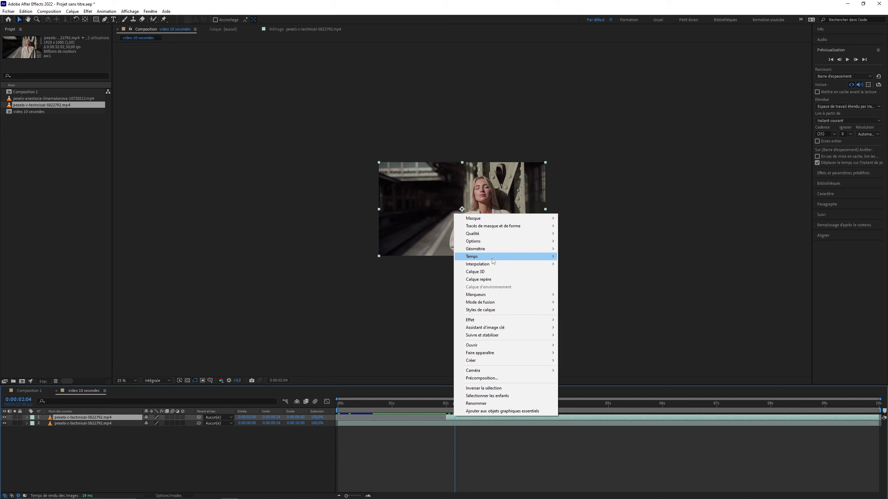
mouse_move(545, 257)
left_click(580, 279)
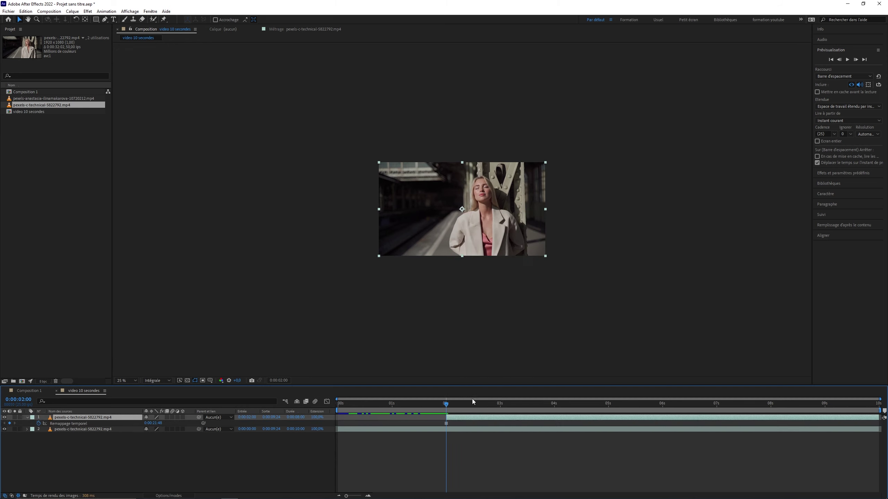
left_click_drag(468, 404, 483, 406)
left_click_drag(878, 418, 483, 424)
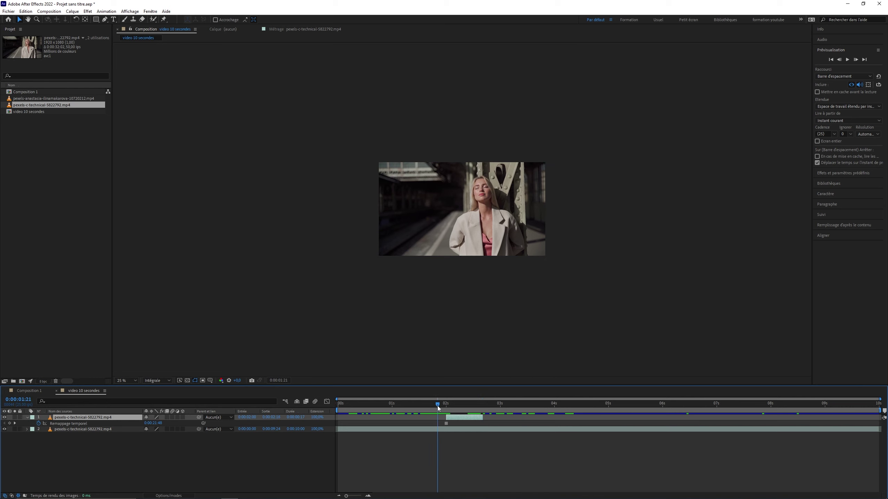
Step: Preview from the start until 0:00:03:24, then duplicate the full-length clip layer
left_click_drag(437, 406, 337, 406)
left_click(389, 453)
key("space")
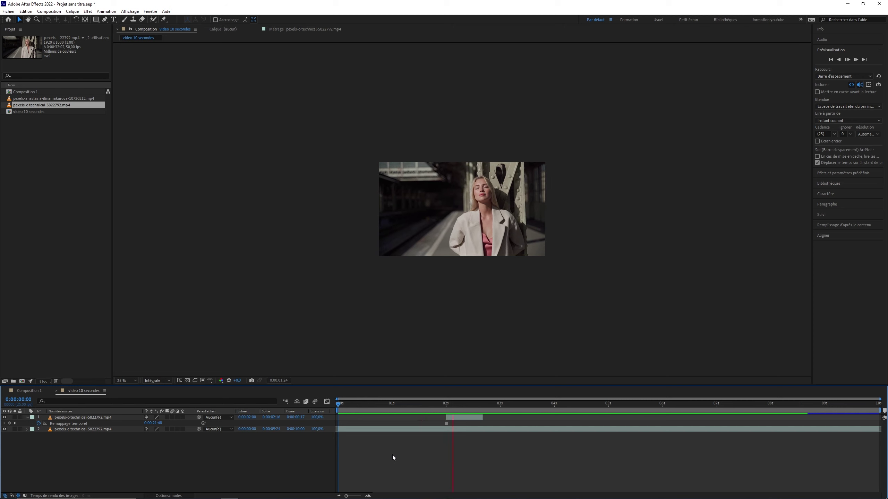
key("space")
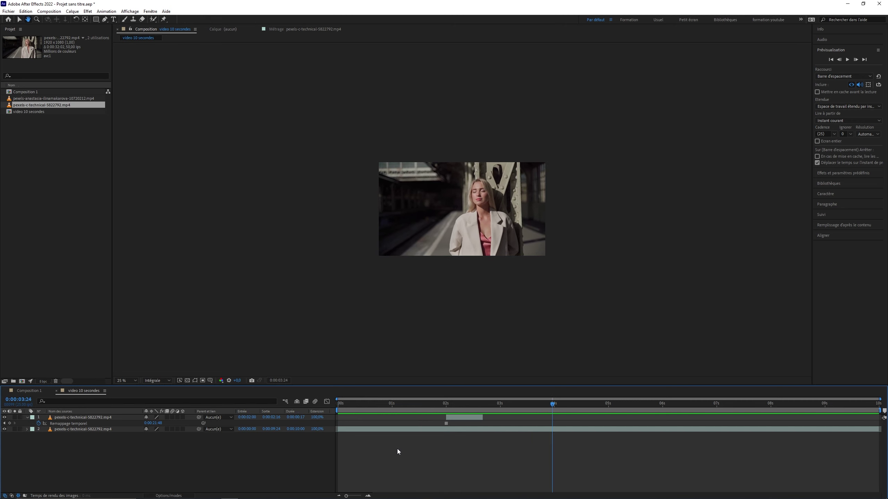
left_click(415, 430)
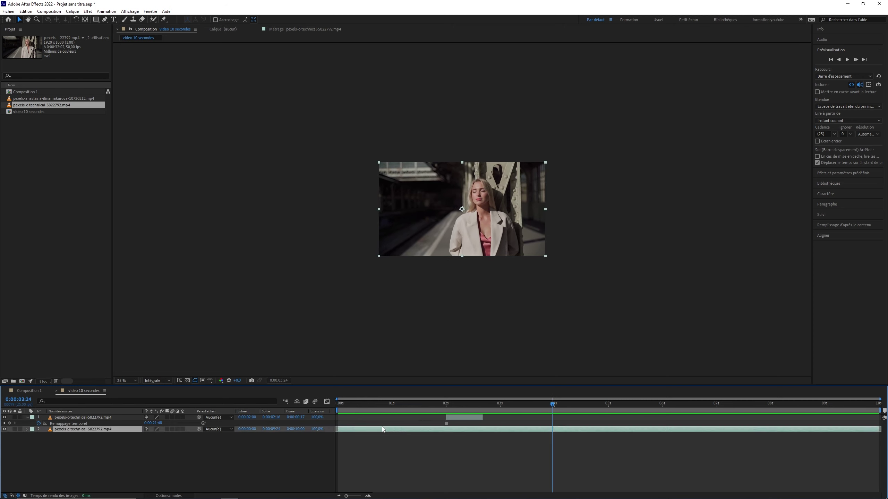
key("ctrl+d")
Step: Move the copy to the top, trim it to start at 0:00:03:24, and stretch it to 20%
left_click_drag(86, 430, 92, 415)
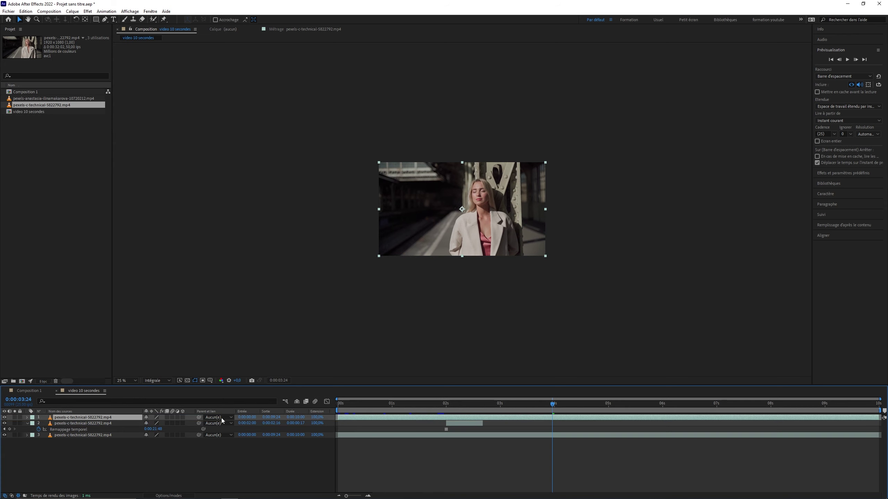
left_click_drag(336, 417, 552, 418)
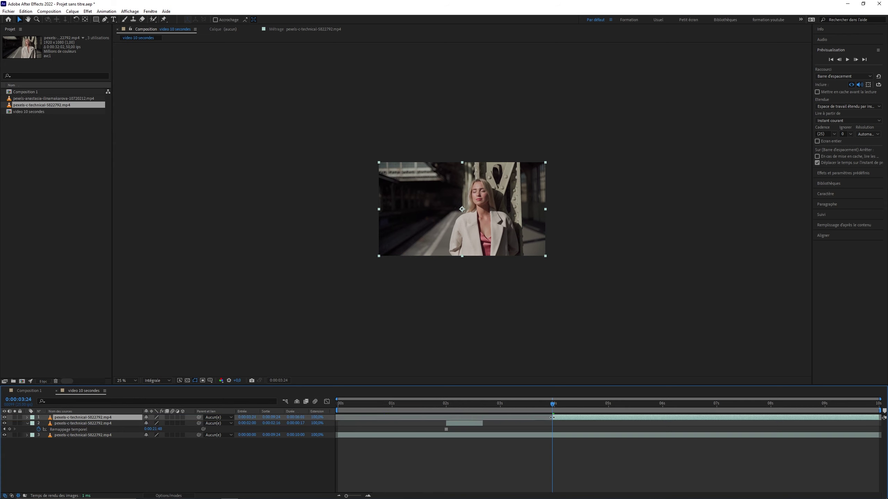
right_click(565, 417)
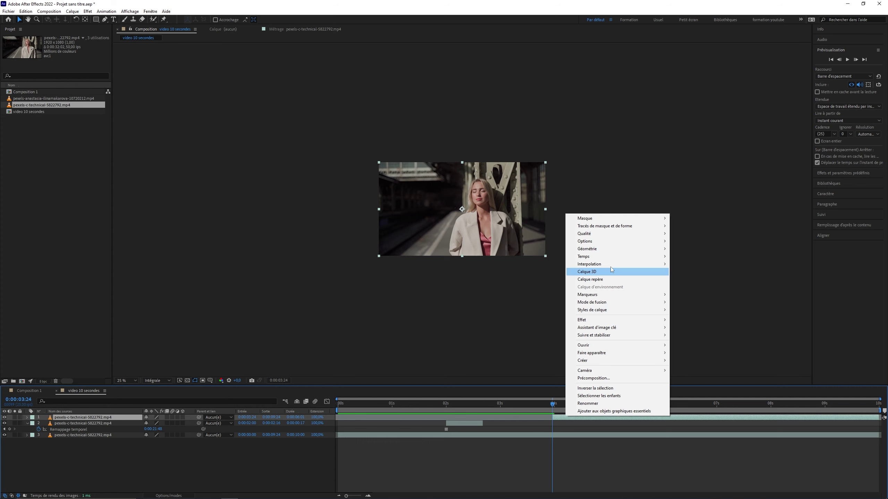
mouse_move(648, 264)
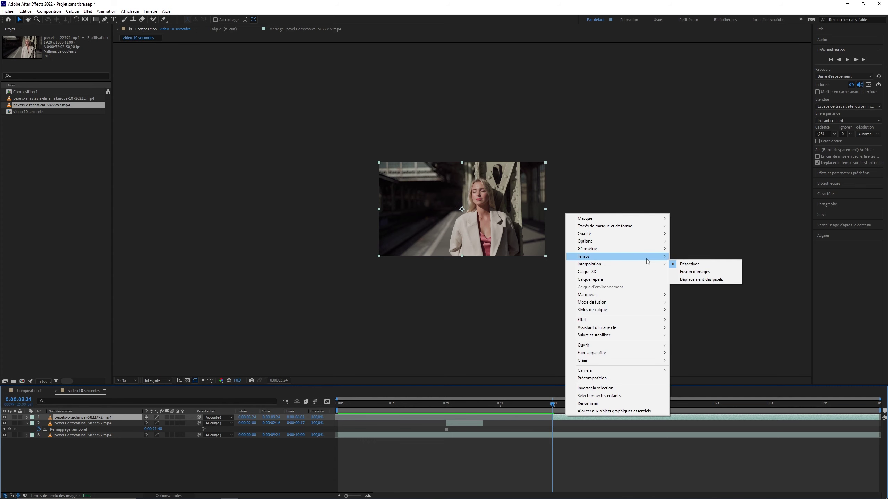
left_click(697, 272)
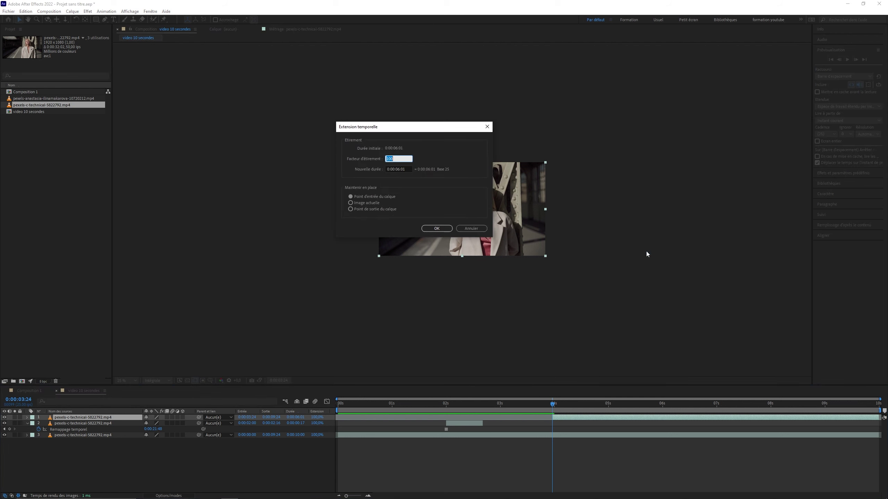
type("20")
key("Return")
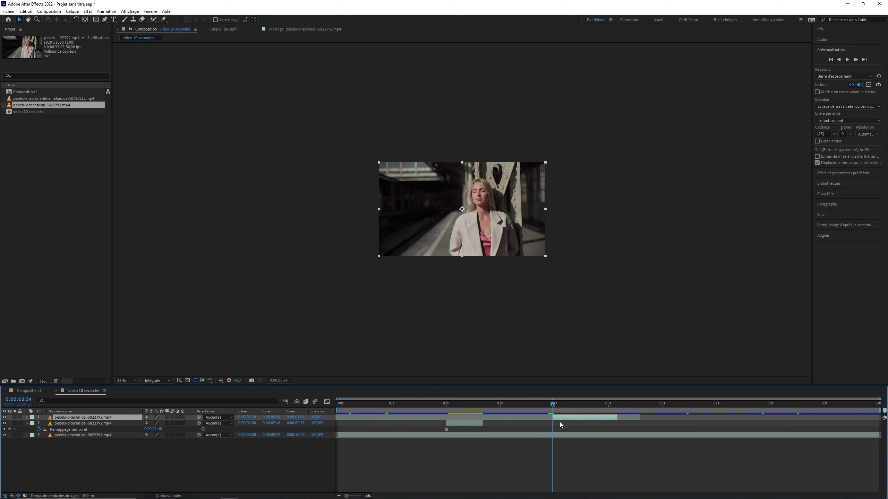
Step: Preview the result, try trimming layer 3's end to about 5 seconds, undo that, and duplicate layer 3
key("space")
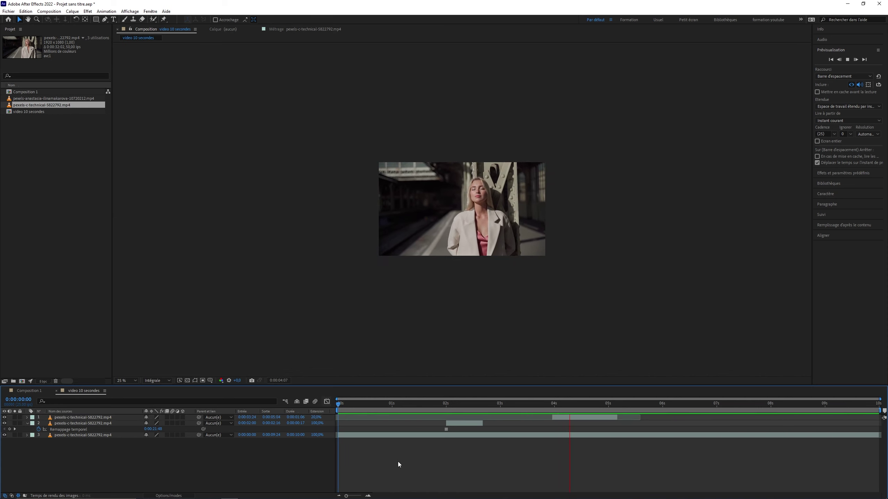
key("space")
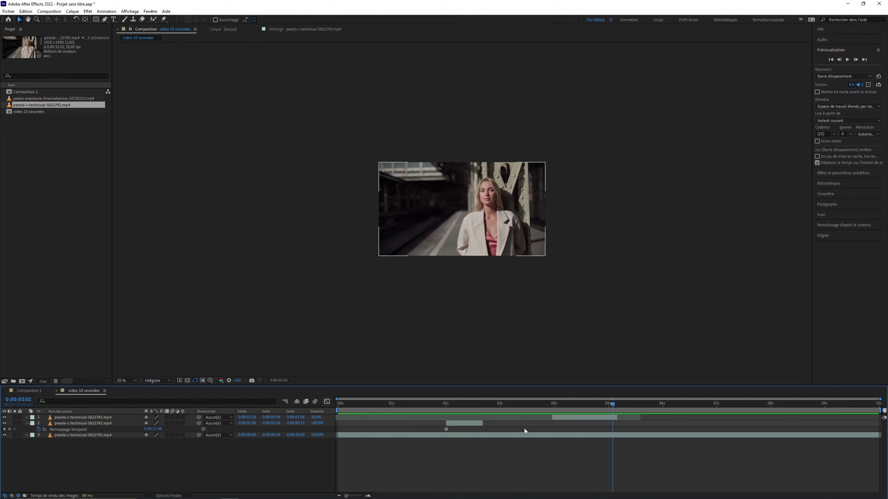
left_click_drag(880, 435, 628, 435)
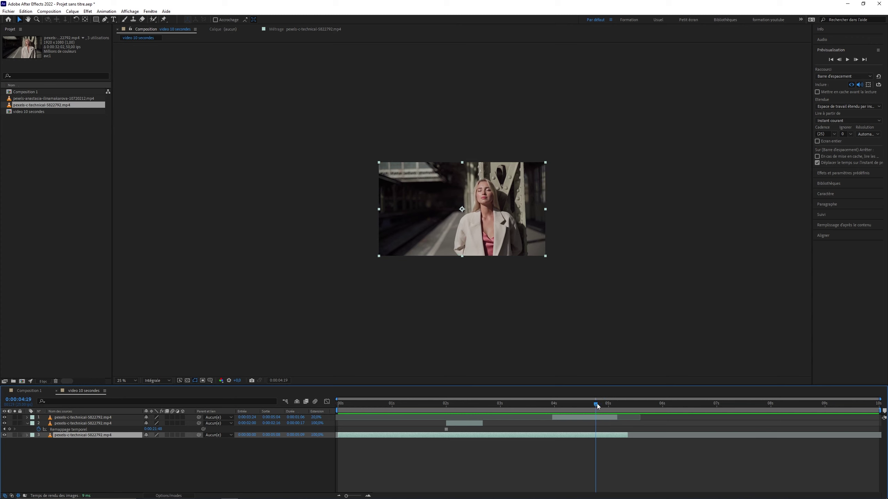
key("ctrl+z")
key("ctrl+d")
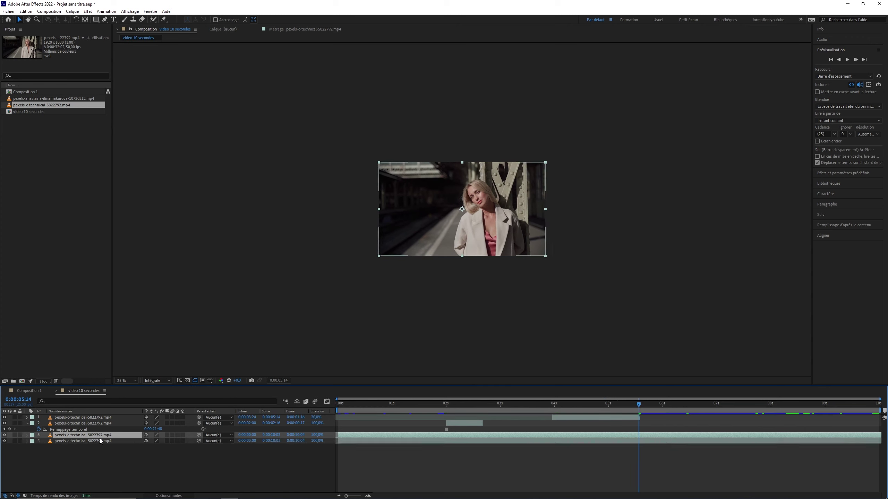
Step: Move the new copy to the top, then trim and slide it to play near 5.5 seconds
left_click_drag(103, 436, 104, 418)
mouse_move(338, 417)
left_mouse_down()
mouse_move(712, 418)
mouse_move(480, 419)
mouse_move(639, 418)
left_mouse_up()
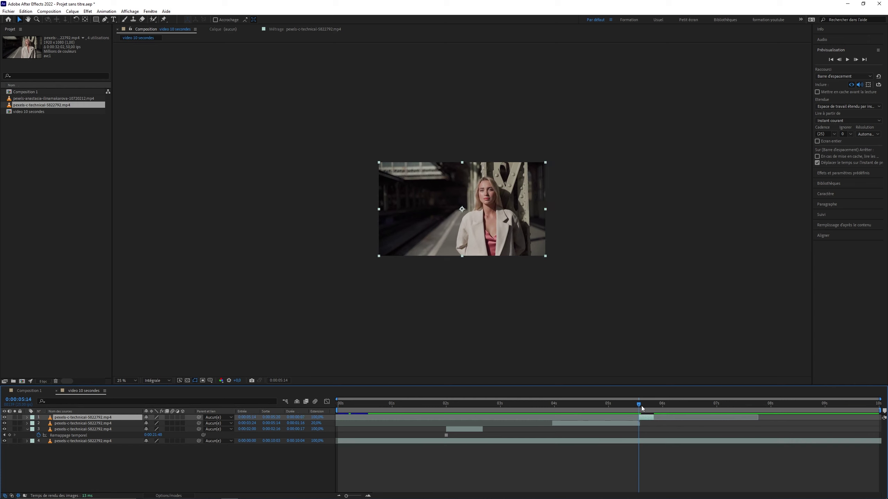
left_click_drag(641, 405, 655, 402)
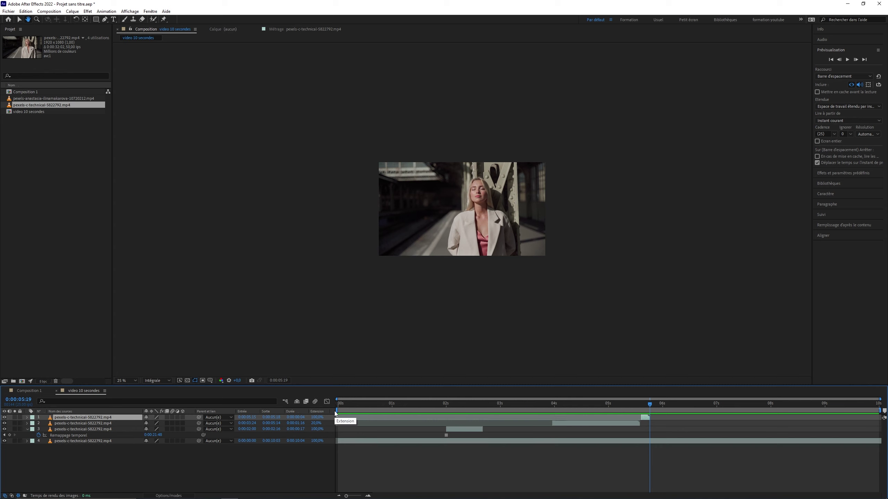
left_click(350, 403)
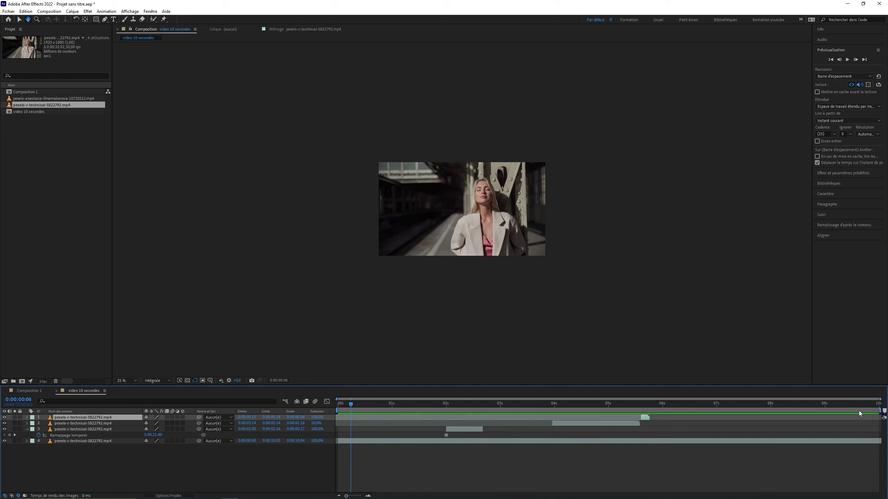
Step: End the work area at about 5.9 seconds, preview it from 0:00:00:00, and select layer 3
left_click_drag(881, 409, 652, 400)
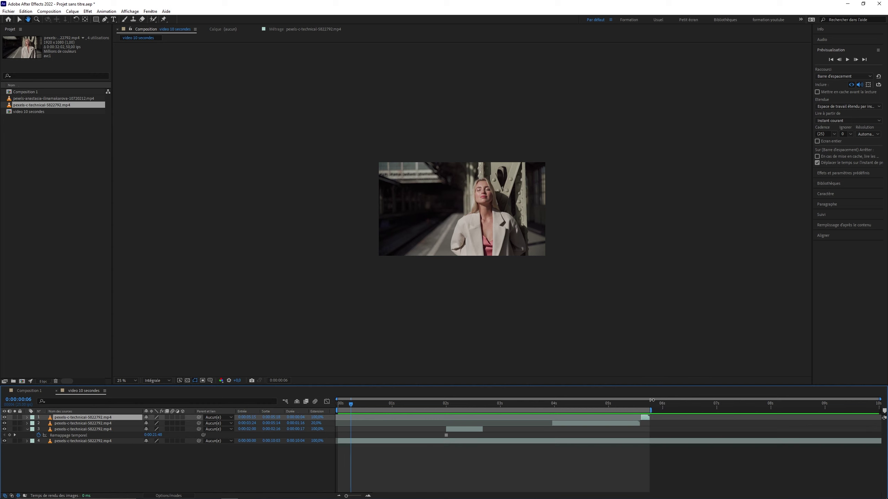
left_click_drag(351, 409, 338, 408)
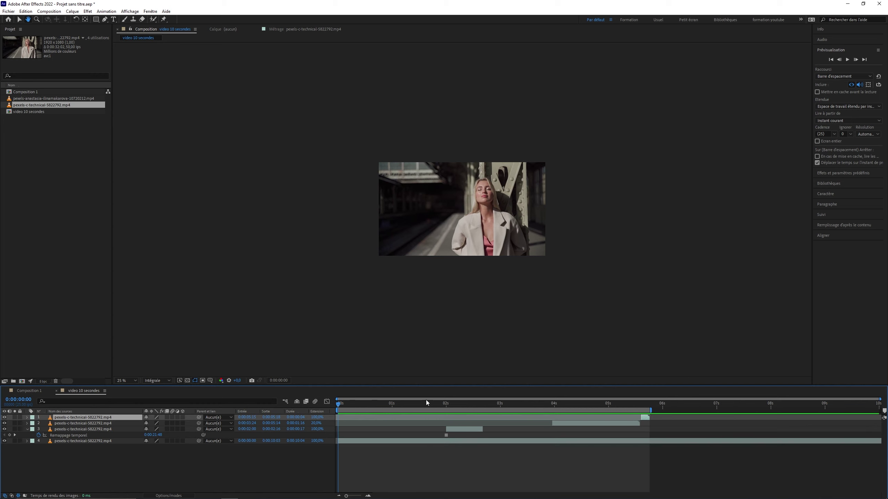
key("space")
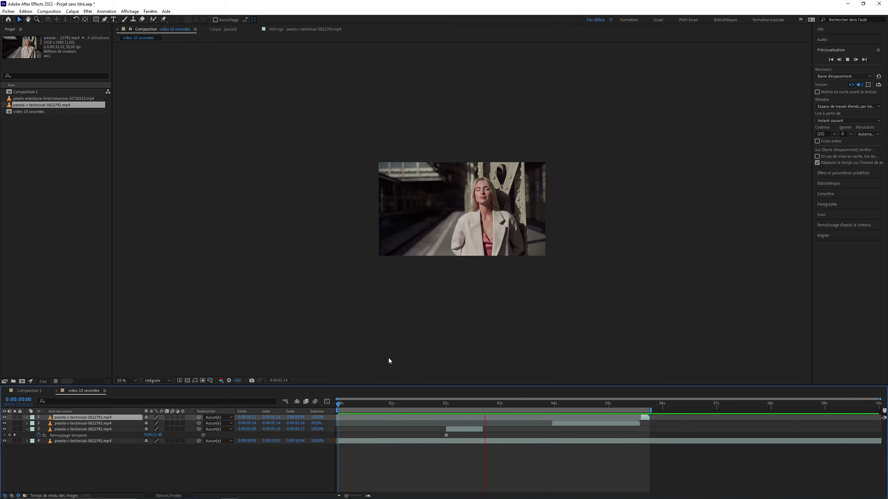
key("space")
left_click(365, 482)
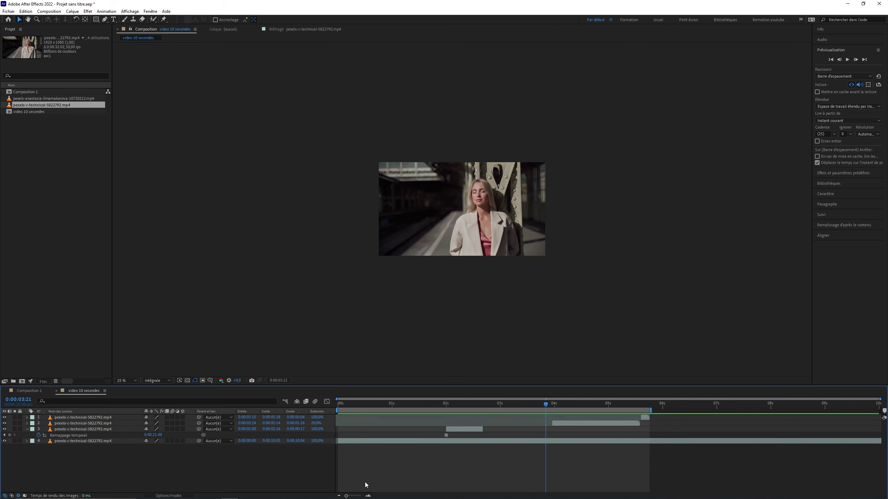
left_click(94, 429)
Step: Delete the three extra clip copies and trim the remaining clip to start at 0:00:01:23
left_click(94, 418, "shift")
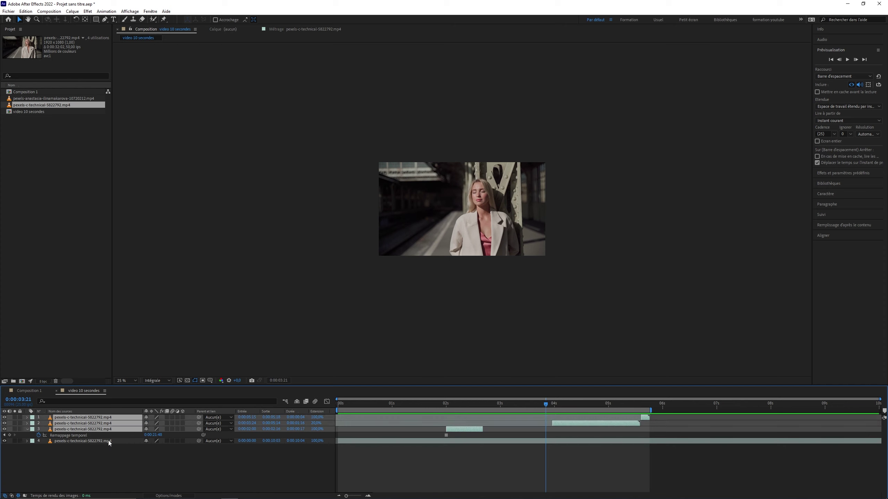
key("Delete")
left_click(108, 418)
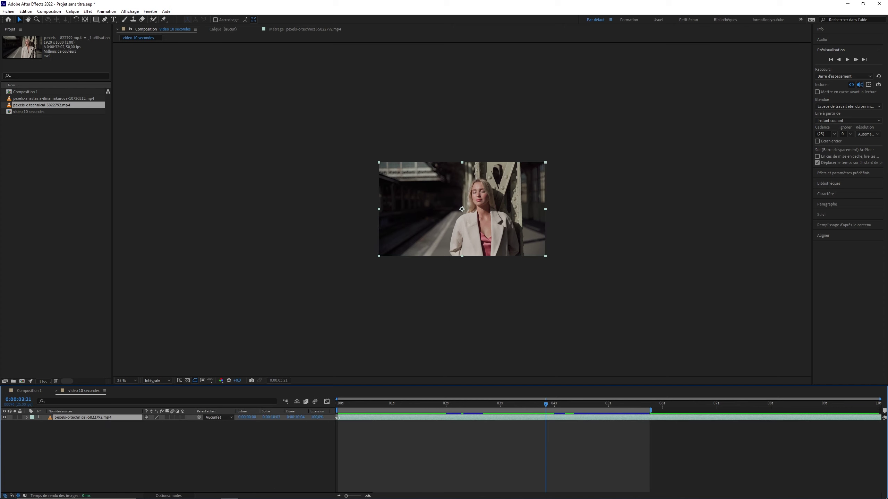
mouse_move(337, 418)
left_mouse_down()
mouse_move(435, 418)
mouse_move(377, 424)
left_mouse_up()
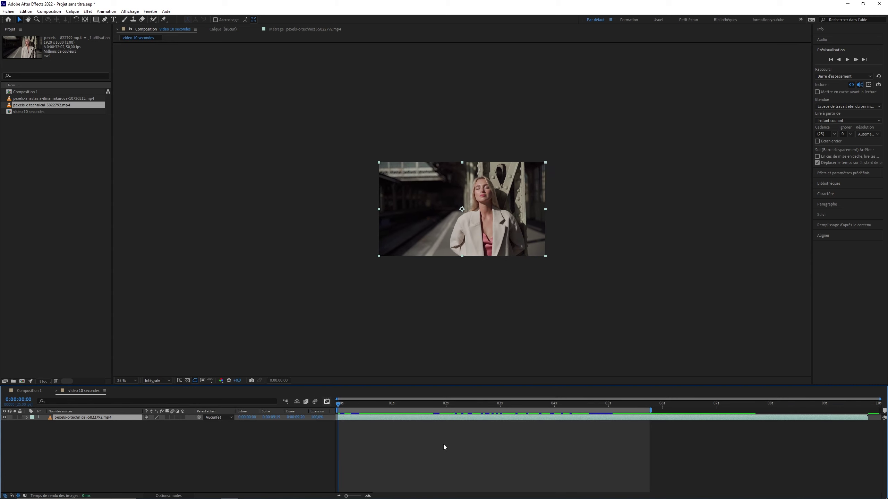
Step: Apply a 20% time stretch to the clip and preview the composition
right_click(99, 418)
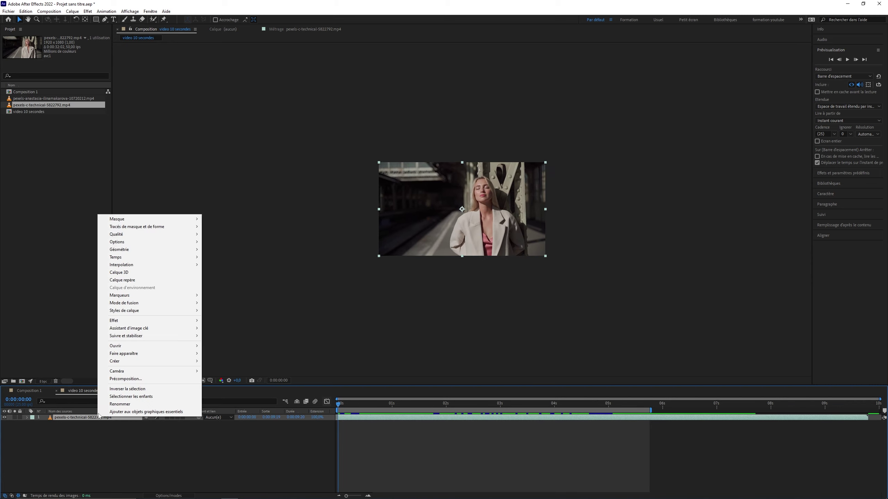
mouse_move(140, 258)
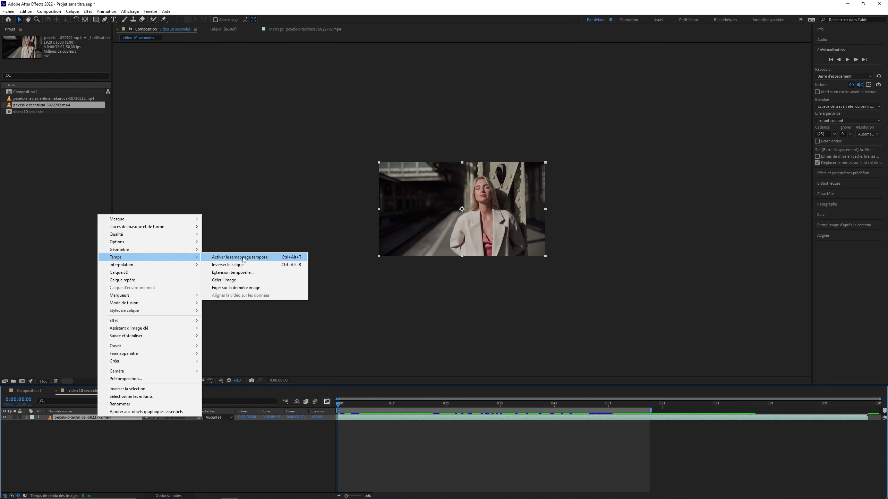
left_click(238, 273)
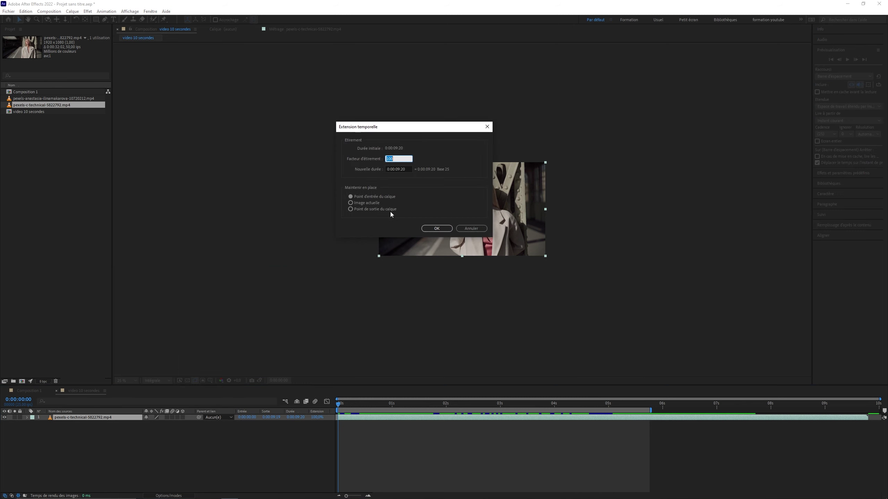
type("20")
key("Return")
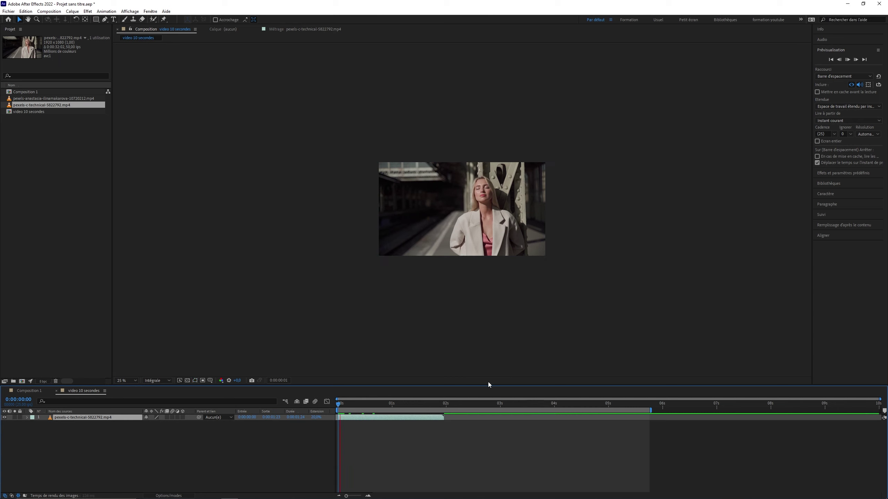
key("space")
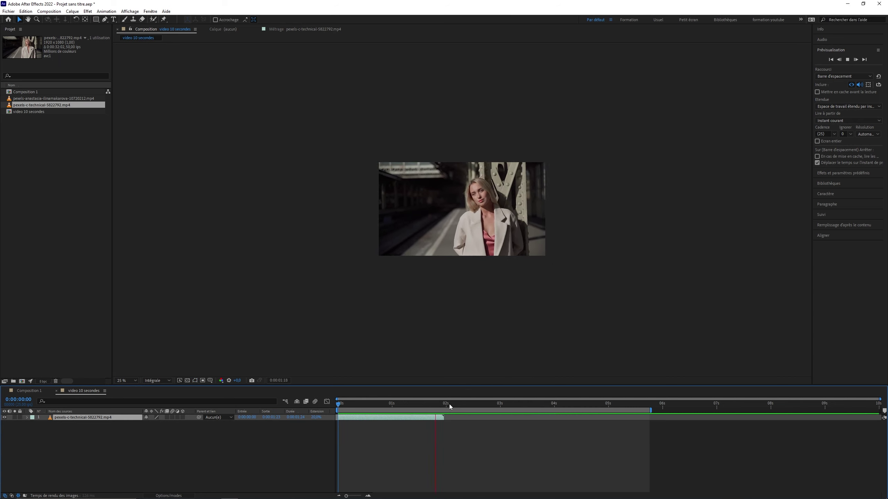
key("space")
Step: Duplicate the stretched clip, move the copy to start at 0:00:01:24, and reverse it
key("ctrl+d")
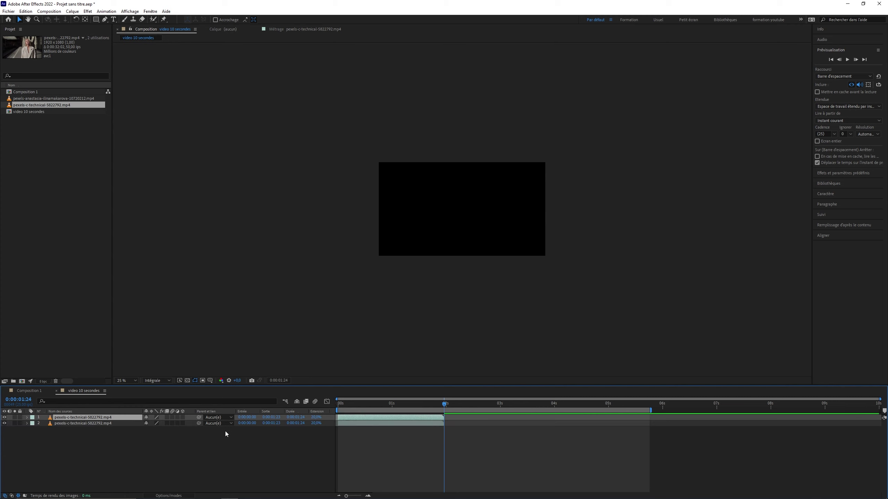
left_click_drag(346, 418, 459, 417)
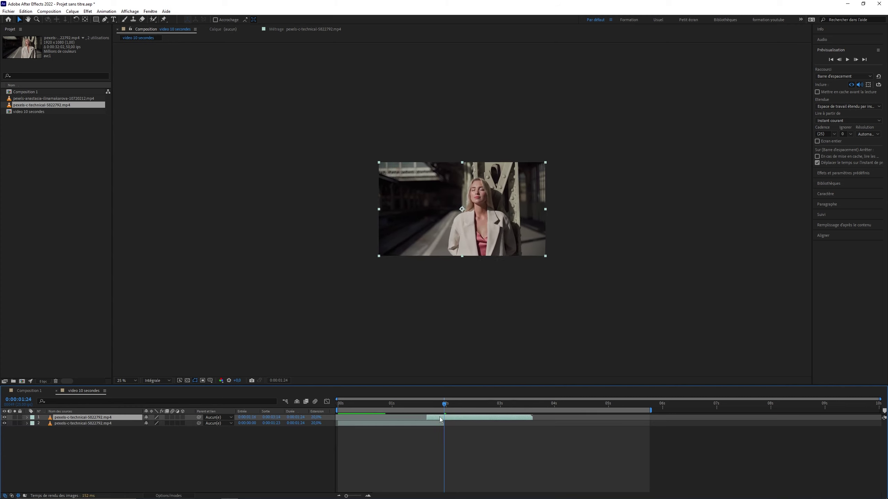
right_click(464, 416)
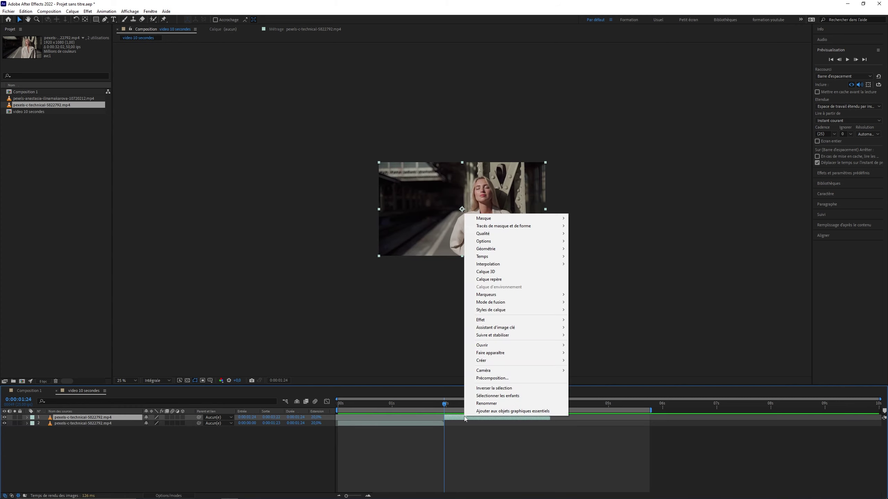
mouse_move(503, 257)
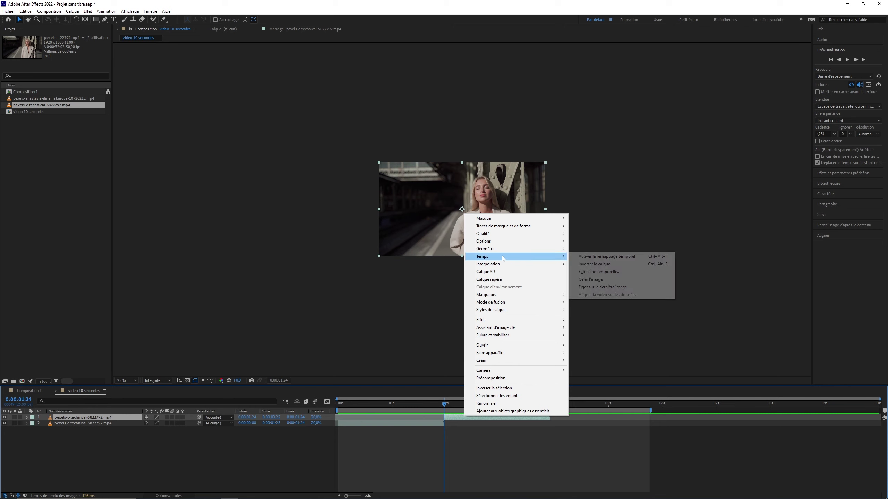
left_click(602, 266)
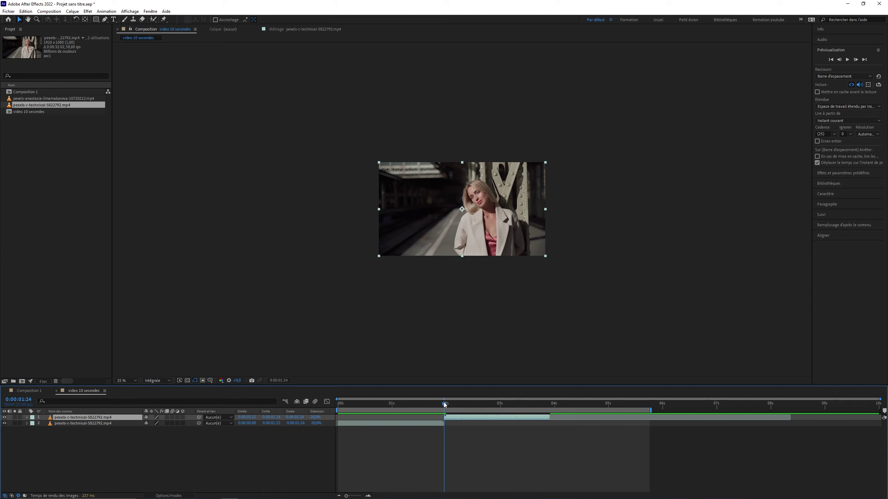
Step: End the work area near 0:00:03:23, preview the reversed section, then undo to discard the copy
mouse_move(445, 406)
left_mouse_down()
mouse_move(549, 399)
mouse_move(303, 404)
left_mouse_up()
key("n")
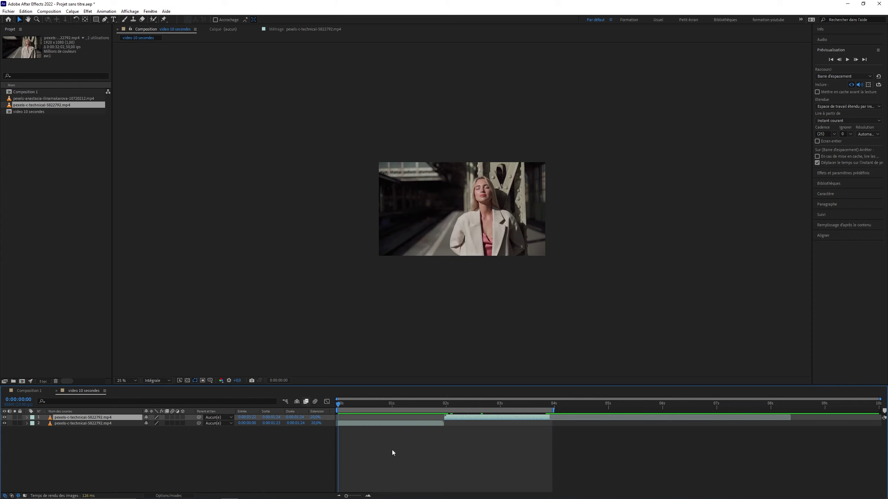
key("space")
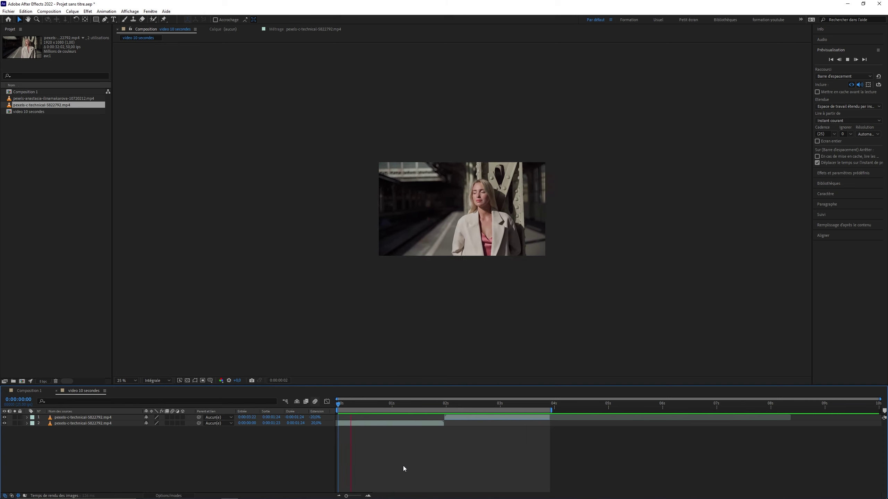
key("ctrl+z")
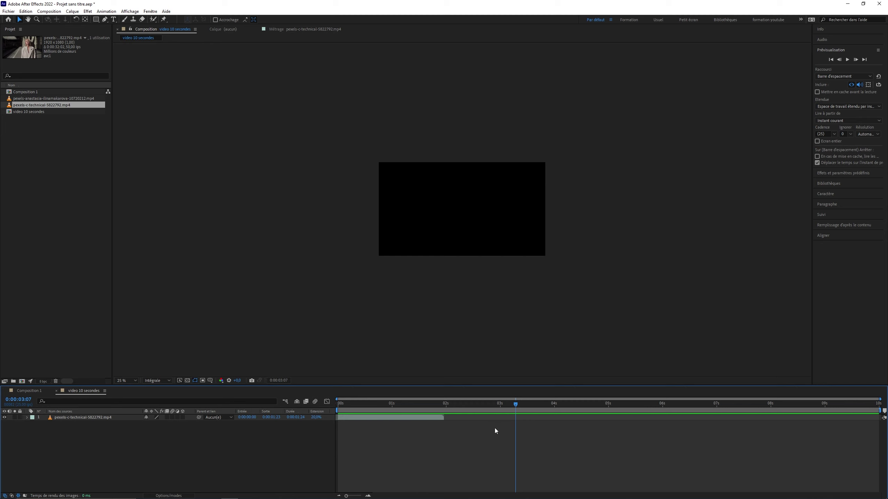
Step: Delete the old clip layer and add pexels-c-technical-5822792.mp4 to the composition as a new layer
left_click(433, 420)
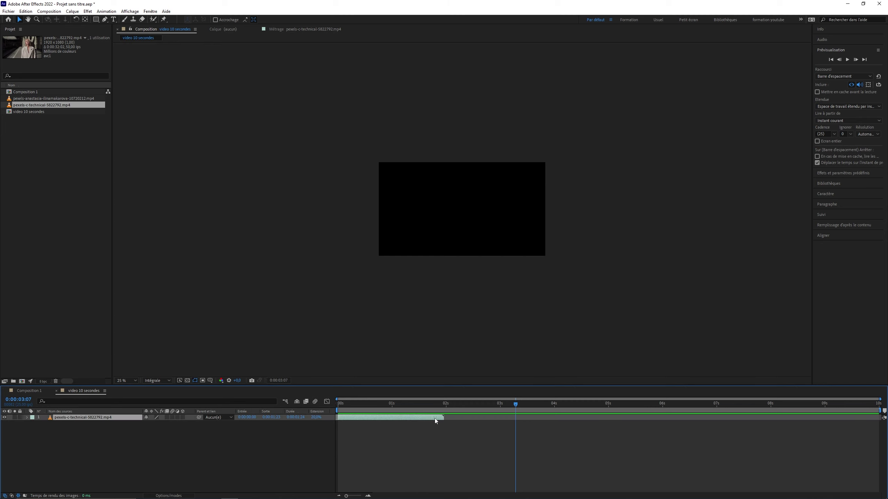
left_click(420, 404)
key("Delete")
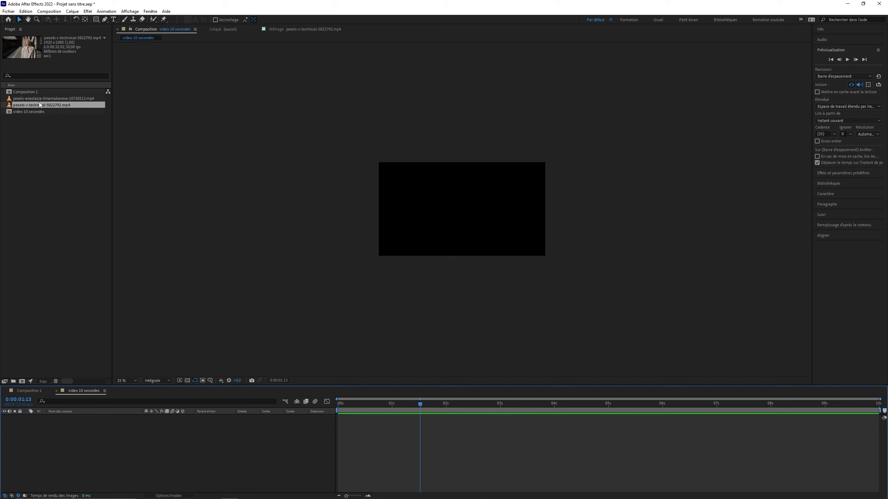
left_click_drag(39, 104, 131, 453)
left_click_drag(360, 404, 510, 404)
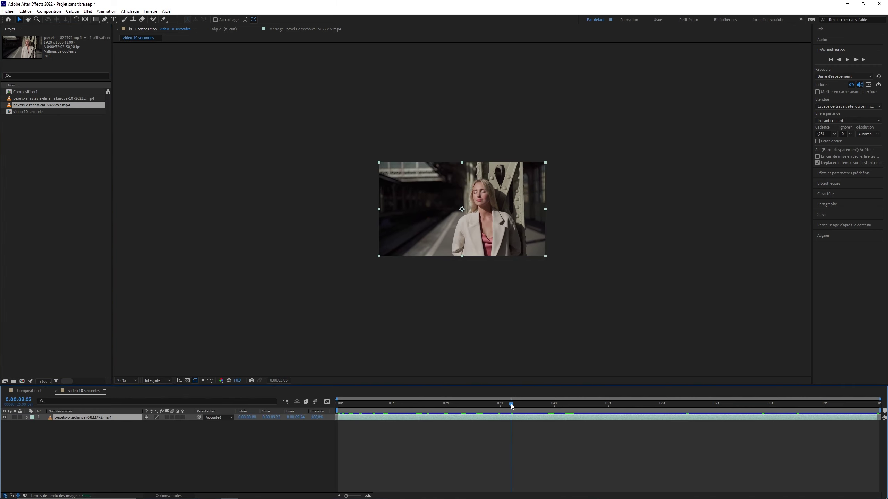
left_click(339, 404)
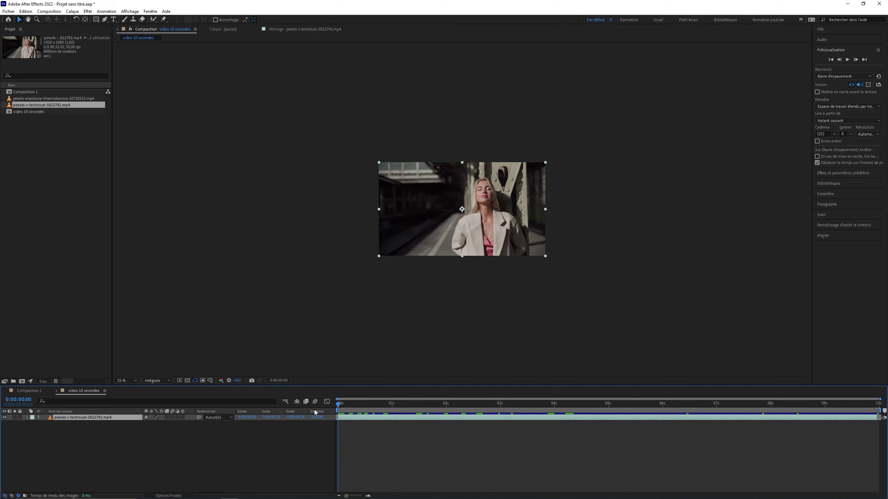
Step: Turn on Activer le remappage temporel for the new clip layer
right_click(83, 421)
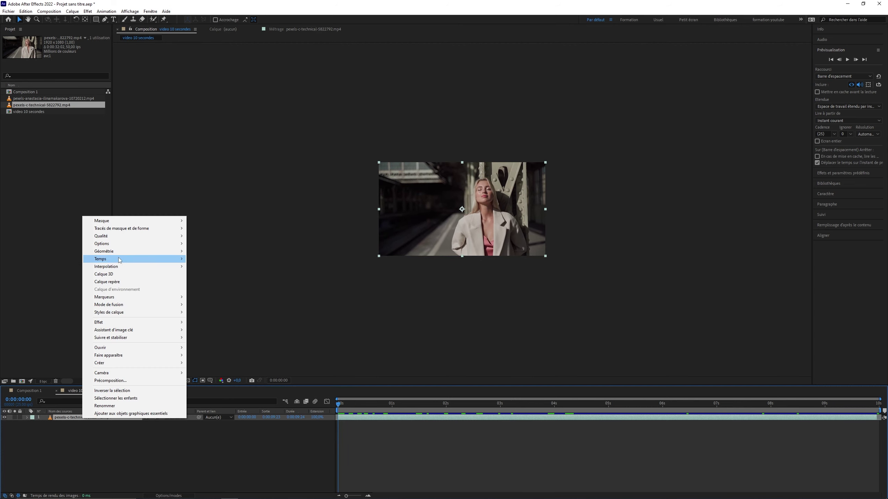
mouse_move(120, 259)
left_click(229, 260)
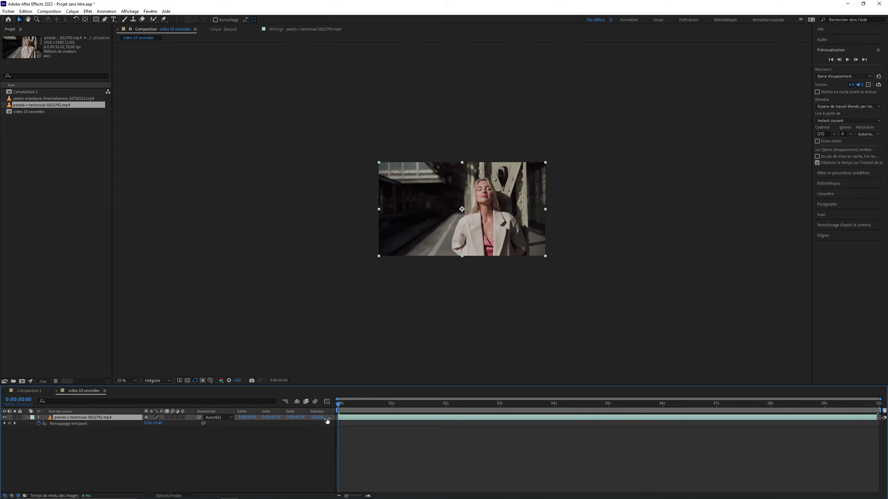
Step: Add Remappage temporel keyframes at 3:16, 4:12, 7:24, 8:21 and 9:22 on the clip layer
left_click(9, 423)
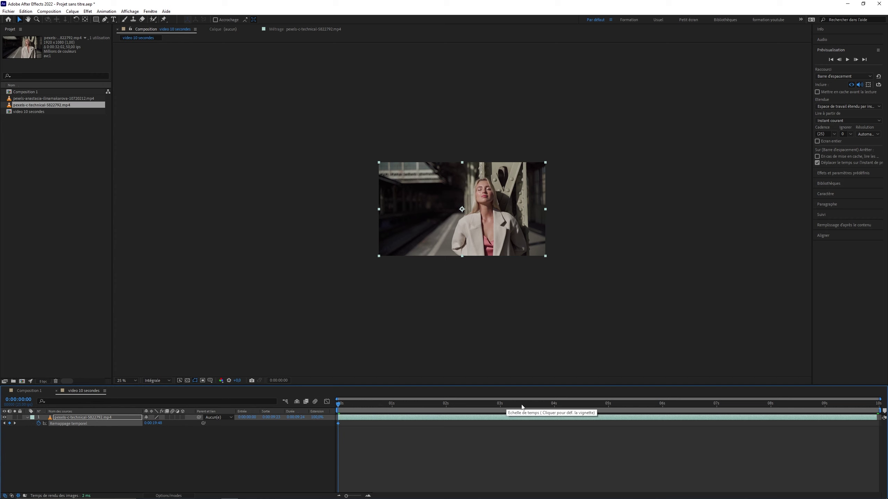
left_click(534, 405)
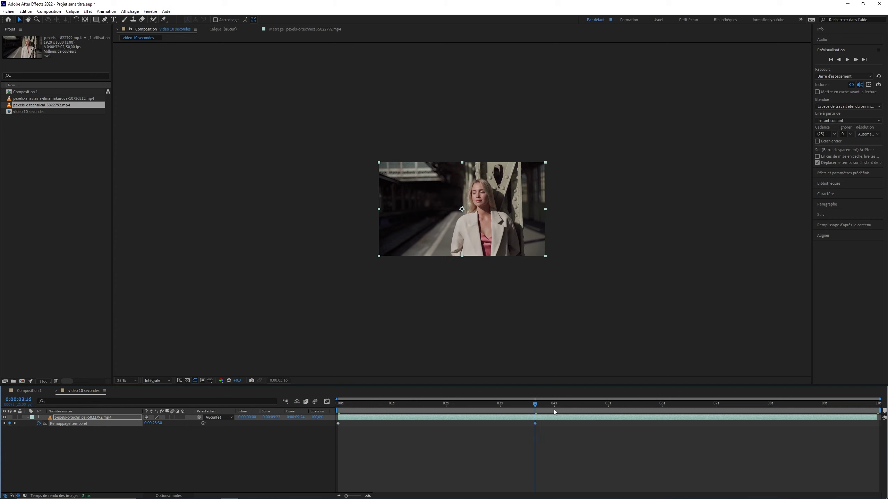
left_click(581, 405)
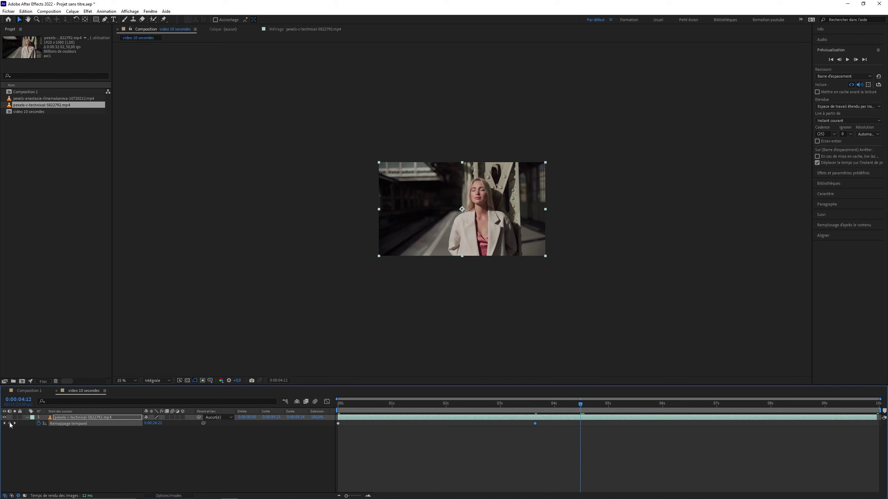
left_click(767, 407)
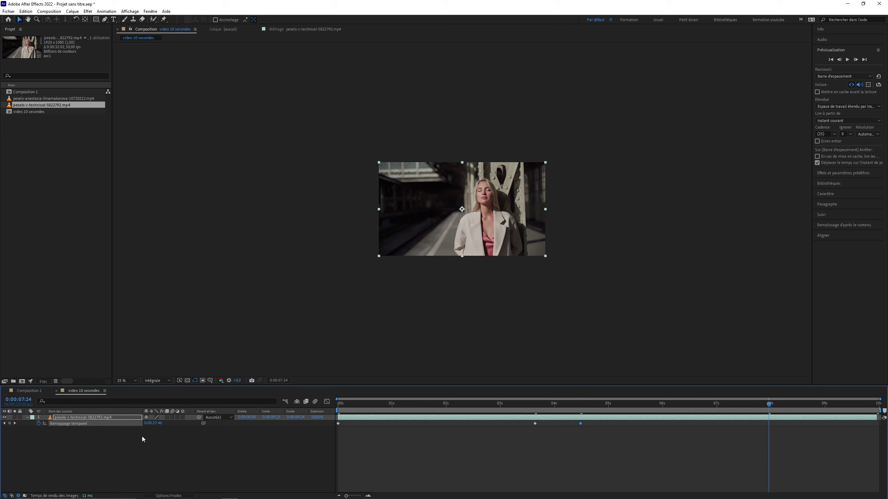
left_click(10, 423)
left_click(815, 405)
left_click(10, 424)
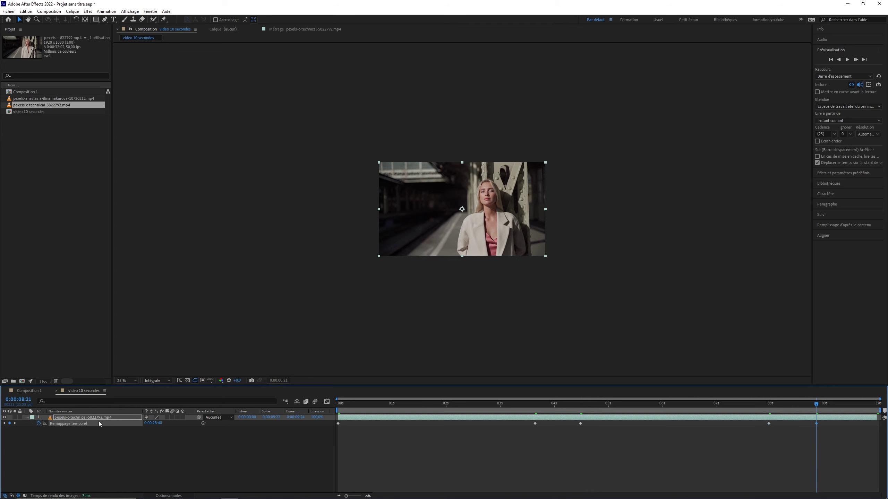
left_click_drag(857, 405, 874, 406)
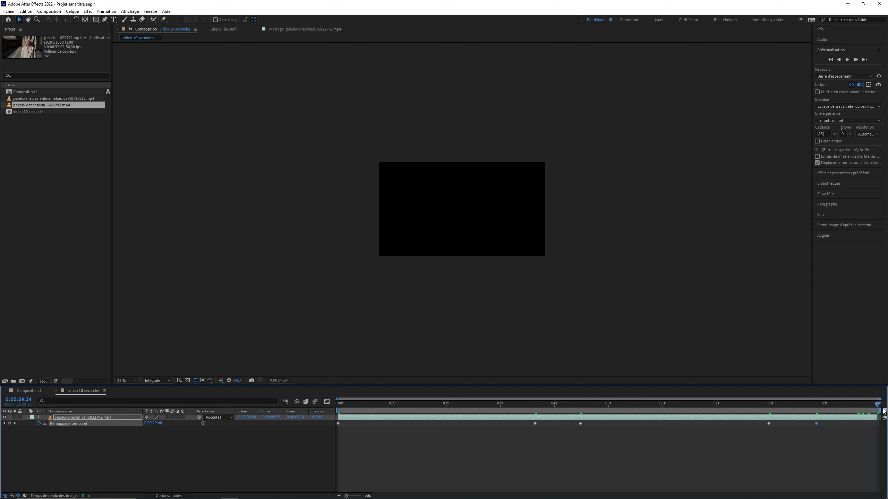
left_click(9, 424)
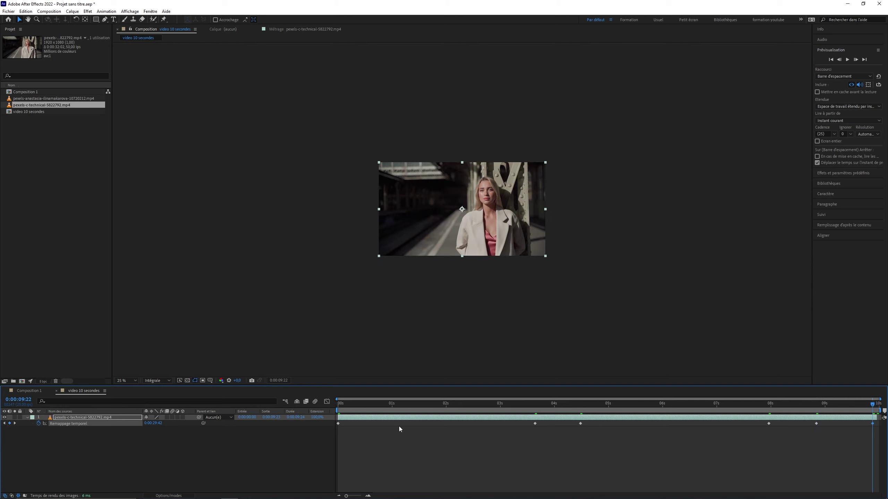
Step: Raise the 0:00:04:12 keyframe's remap value to 0:00:31:25
left_click_drag(350, 404, 328, 411)
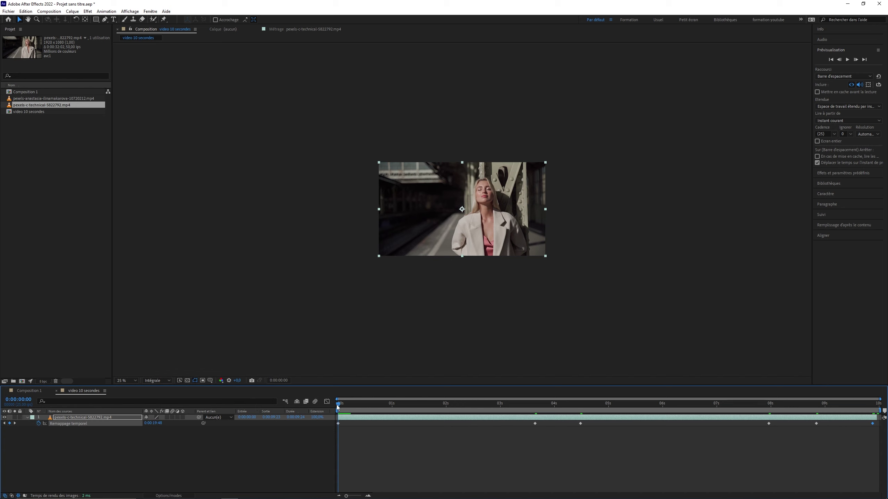
left_click_drag(338, 406, 513, 423)
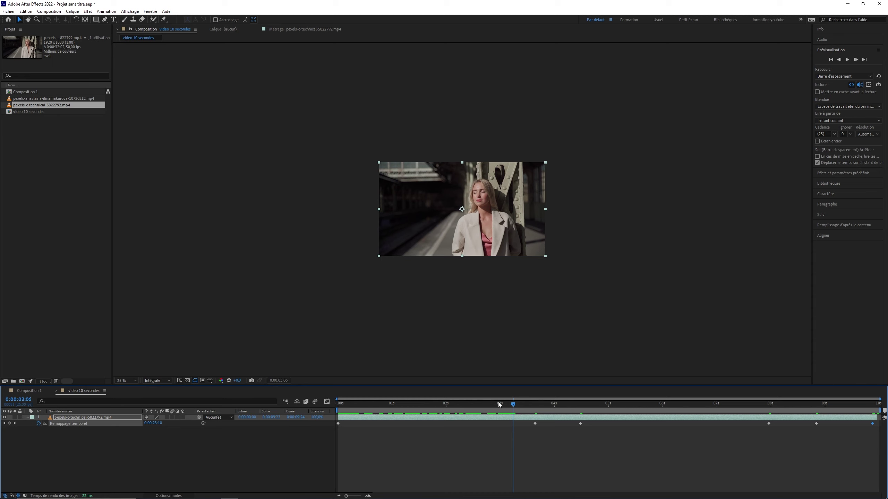
left_click_drag(514, 405, 535, 407)
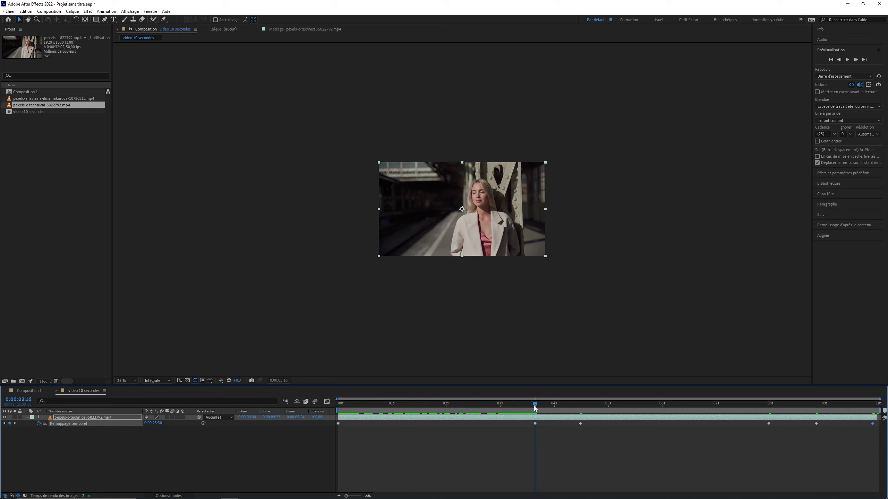
left_click_drag(534, 408, 579, 409)
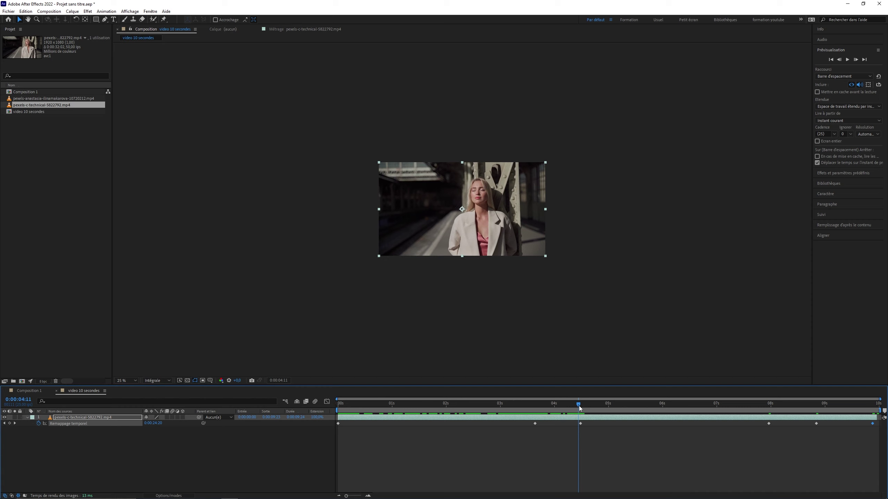
left_click_drag(579, 409, 581, 409)
left_click_drag(159, 424, 282, 426)
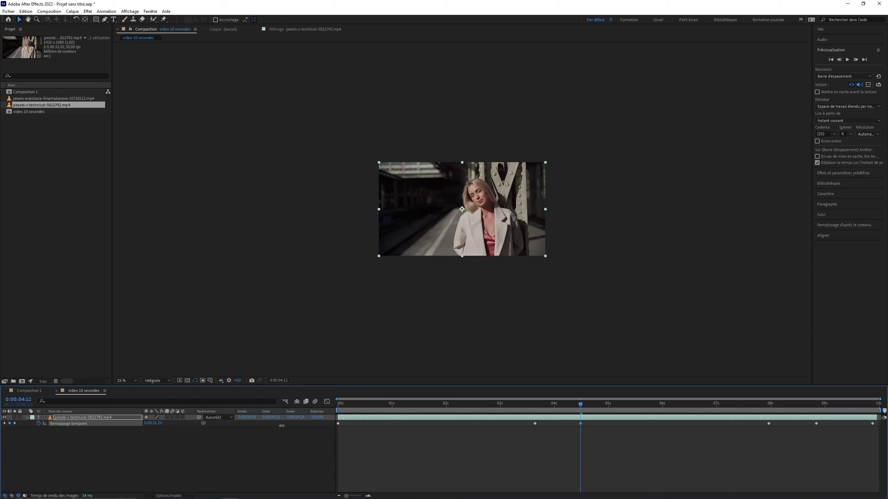
Step: Lower the 0:00:08:21 keyframe's remap value to 0:00:22:01 and return to the start
left_click_drag(580, 405, 816, 417)
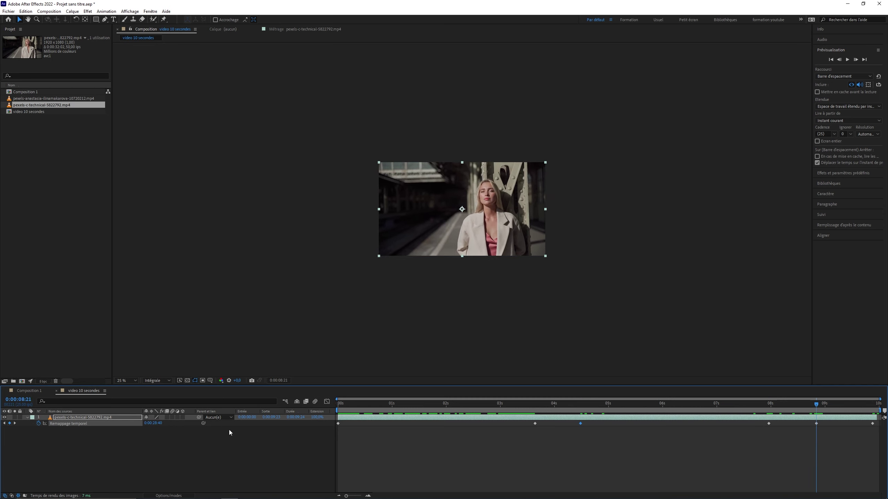
left_click_drag(153, 423, 51, 436)
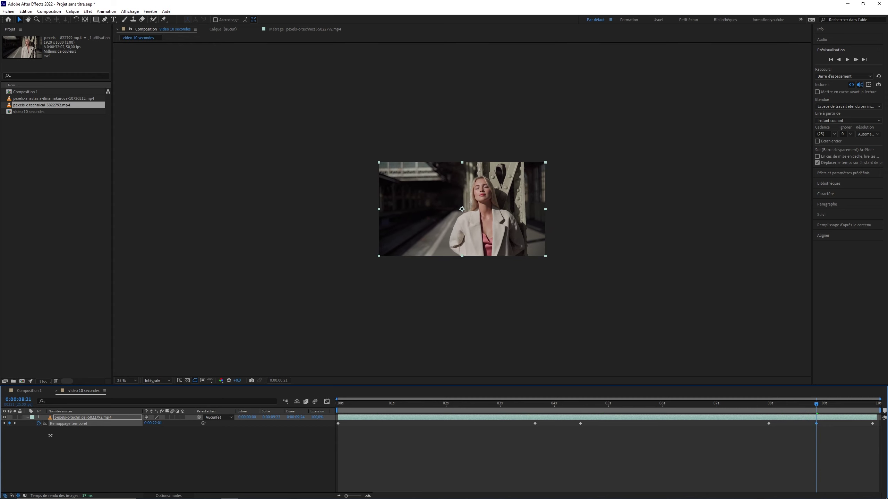
key("Home")
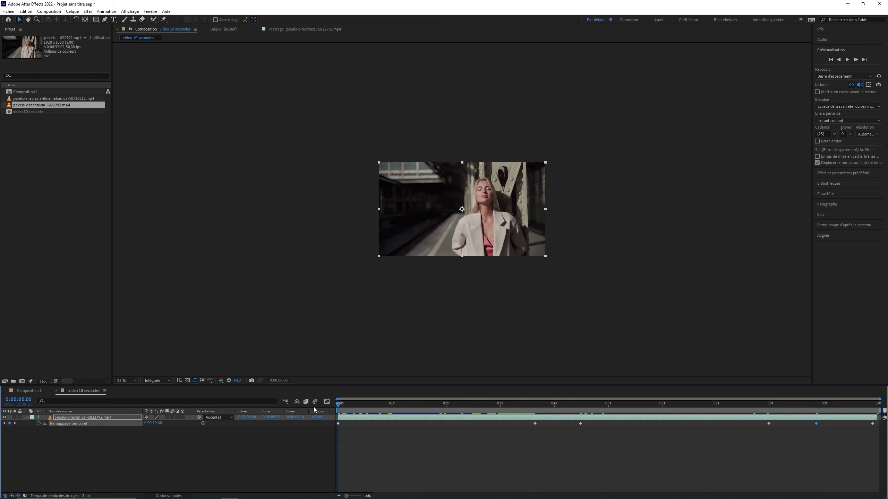
Step: Play the six-keyframe time-remapped 'video 10 secondes' composition, then stop playback
left_click(873, 404)
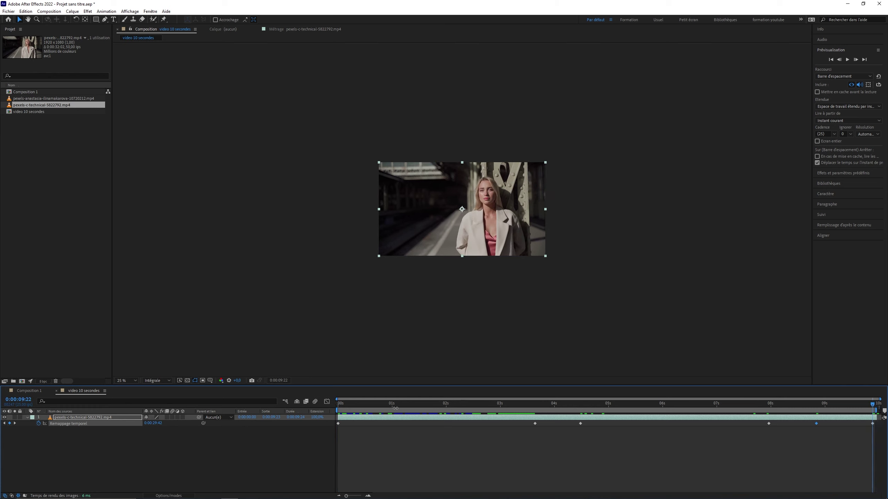
key("space")
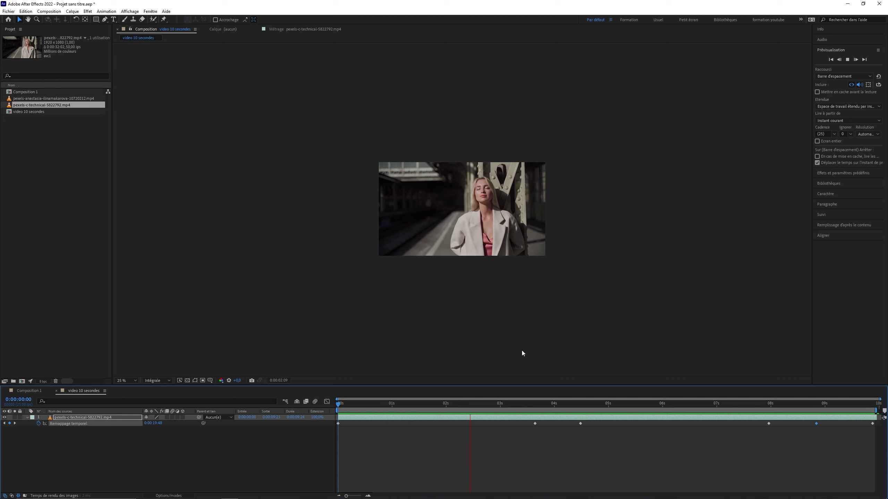
key("space")
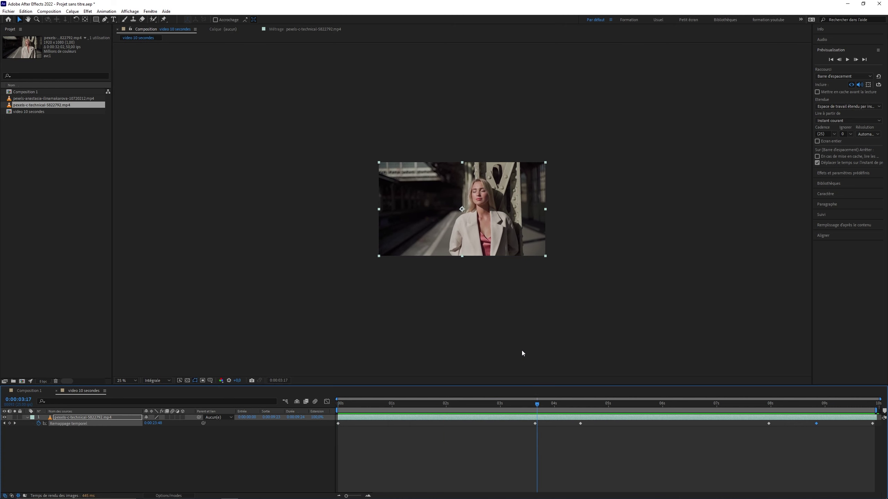